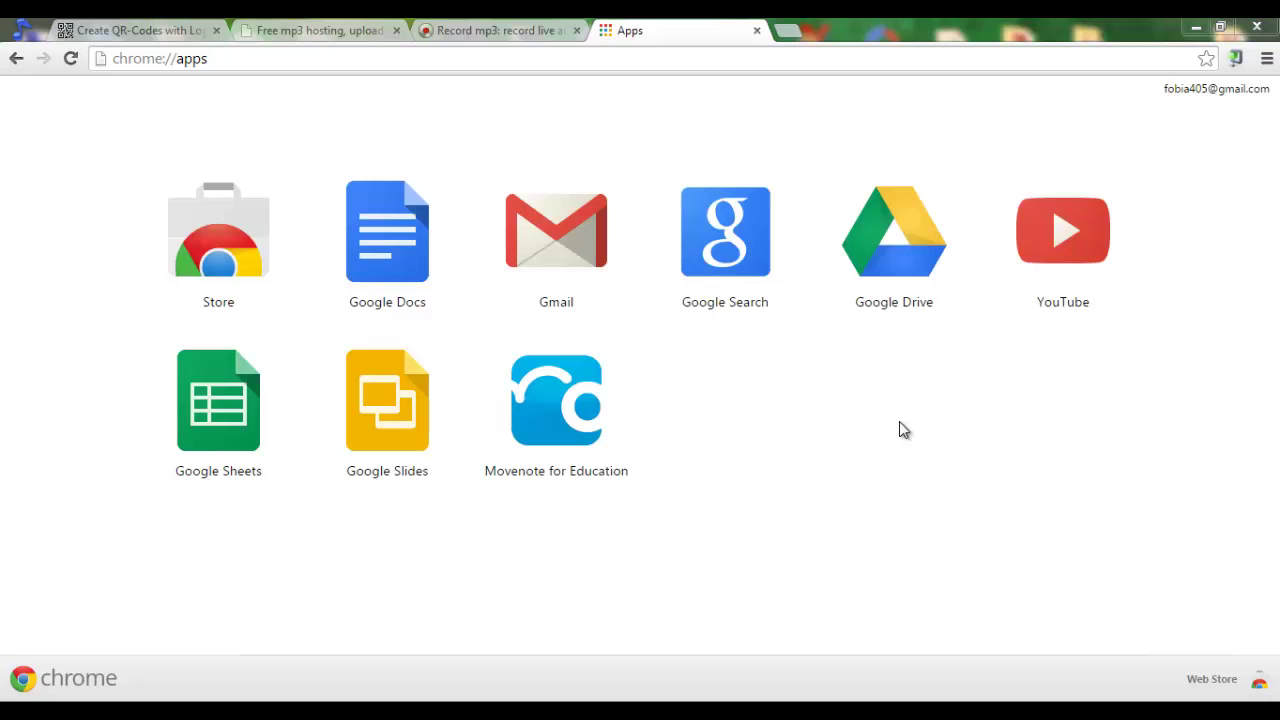
click(484, 33)
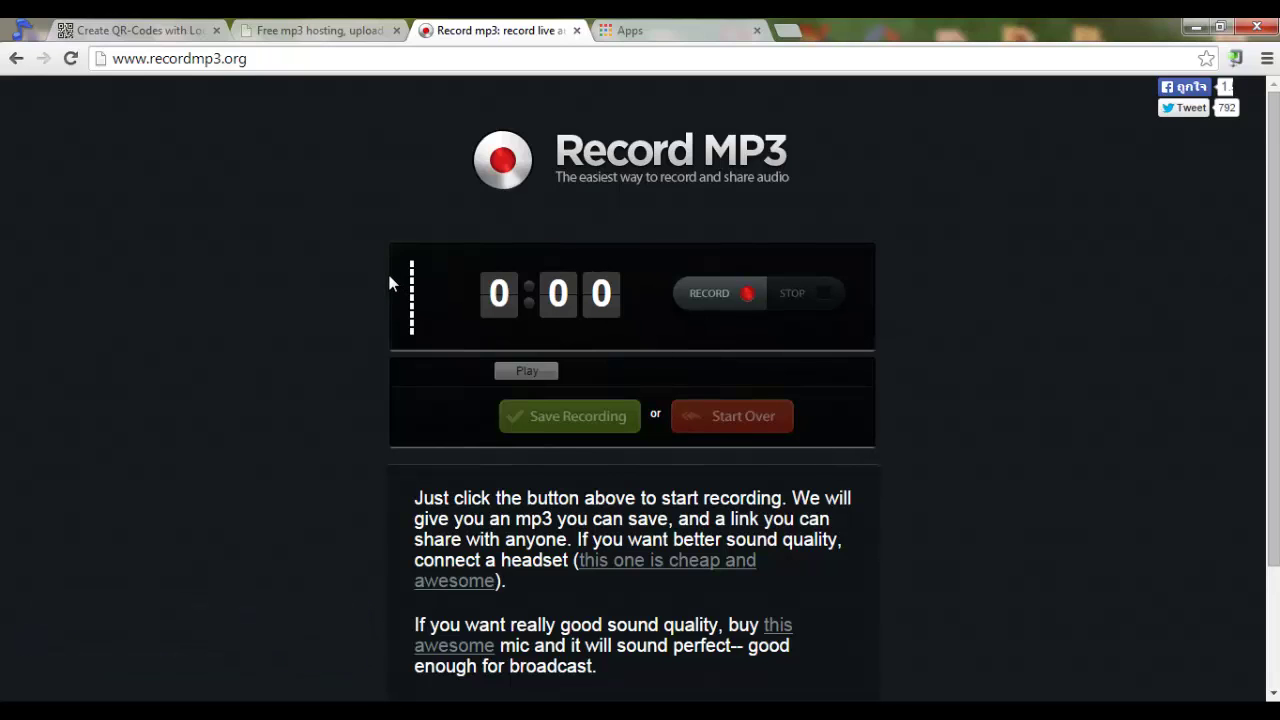
Step: Cycle through the mp3 hosting, Record MP3 and QR Code Monkey tabs, ending on Record MP3
click(306, 29)
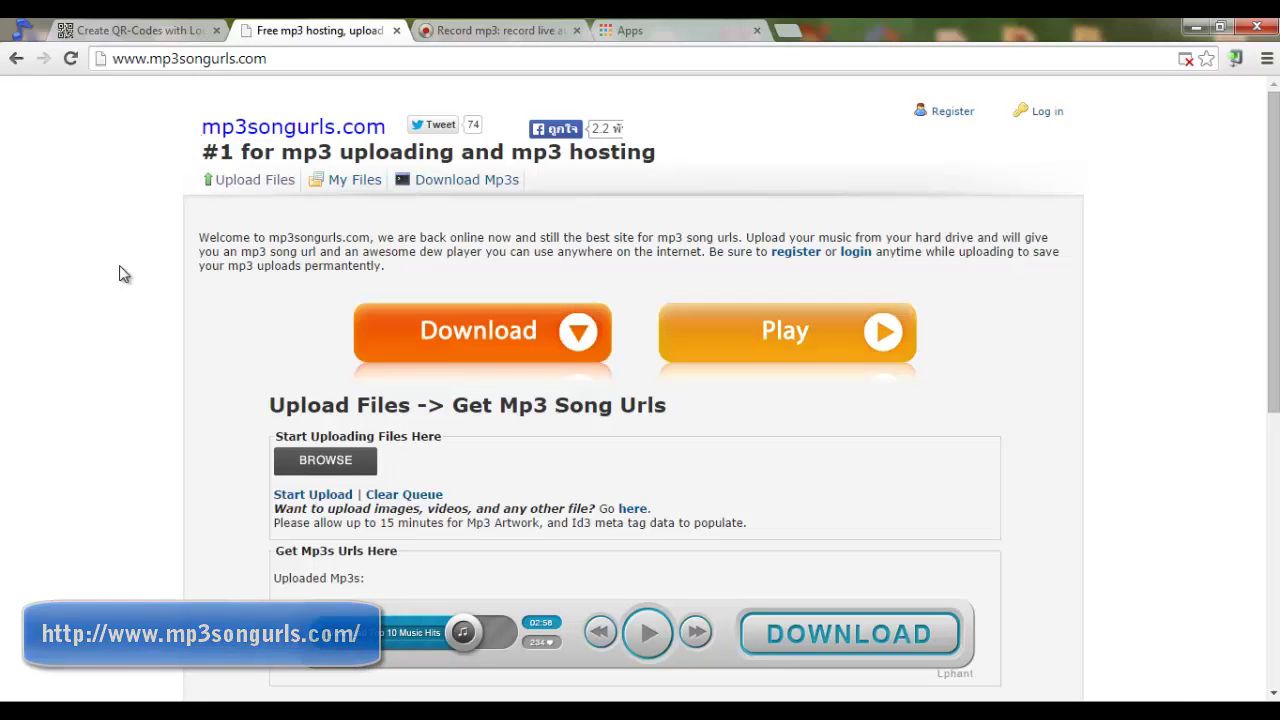
click(476, 32)
click(350, 30)
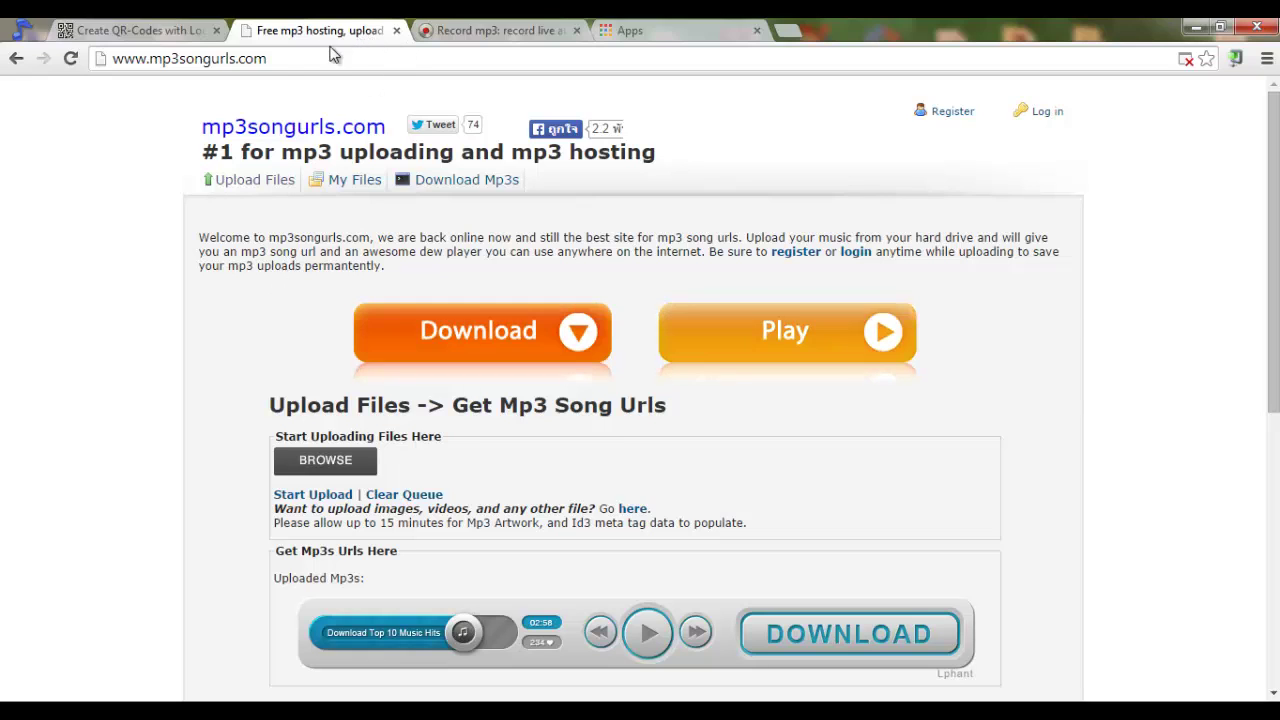
click(148, 32)
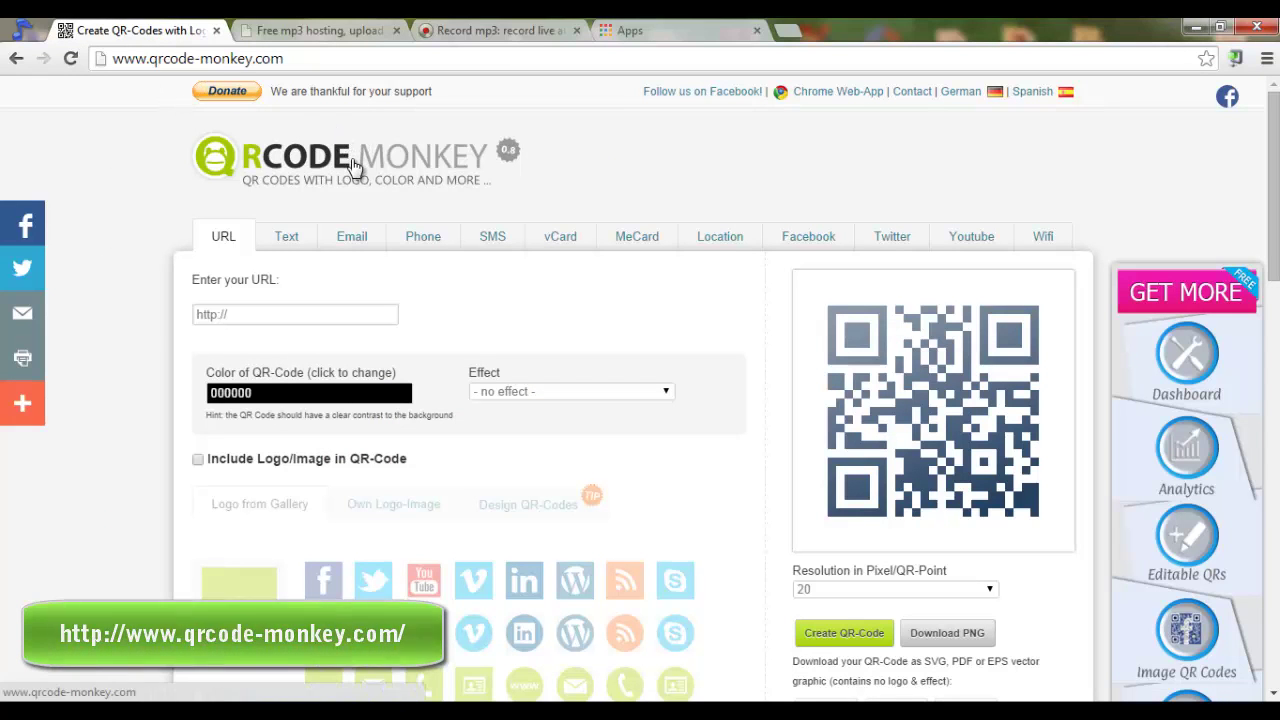
click(330, 30)
click(490, 31)
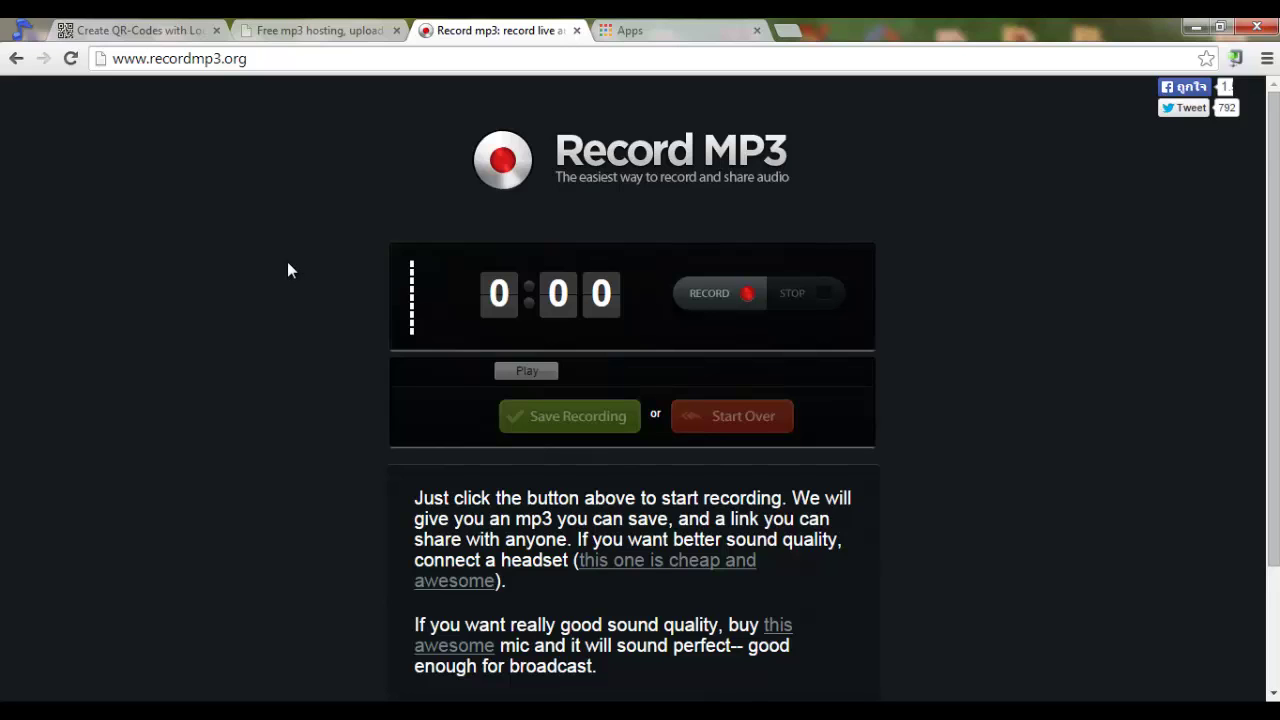
Step: Record a 7-second audio clip after allowing microphone access
click(738, 301)
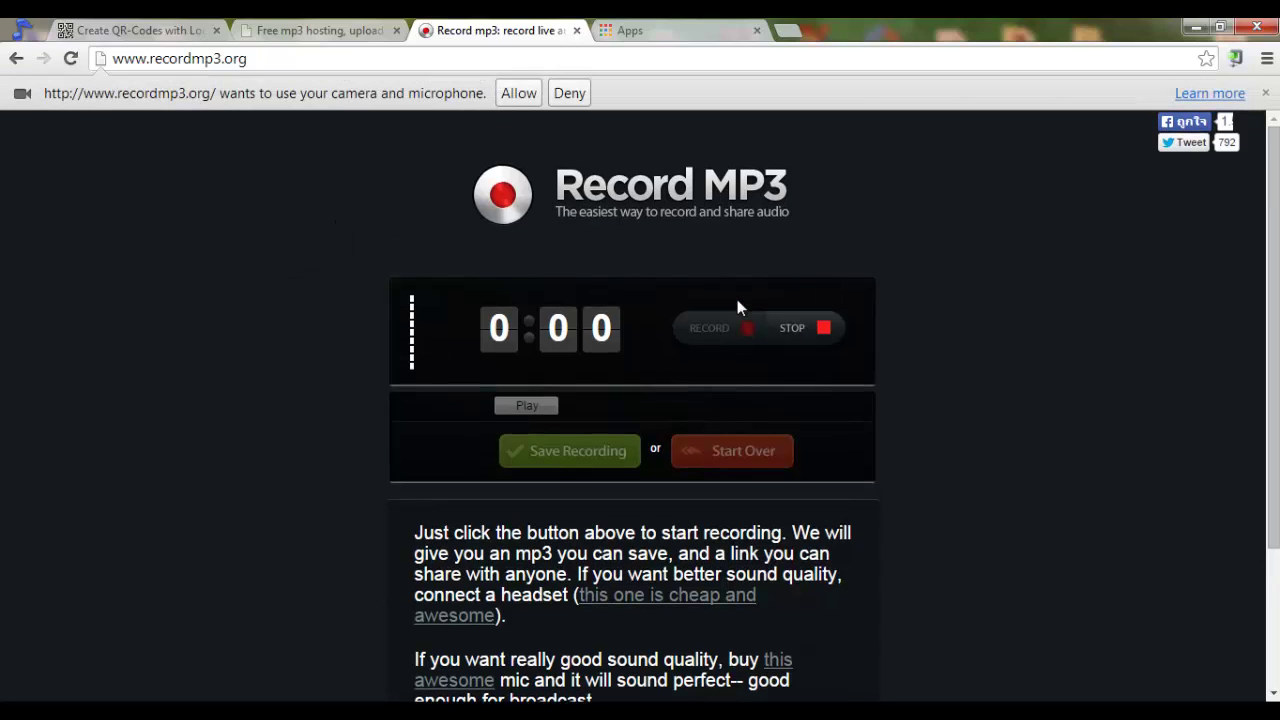
click(518, 93)
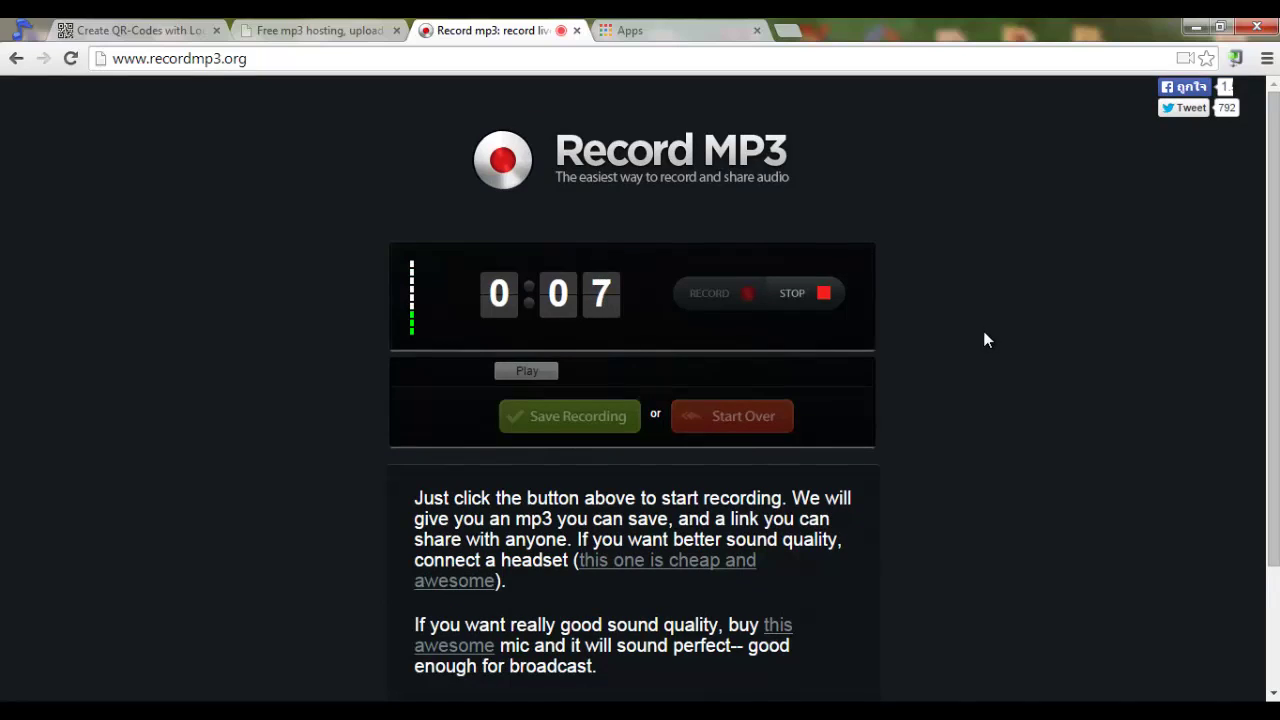
click(824, 292)
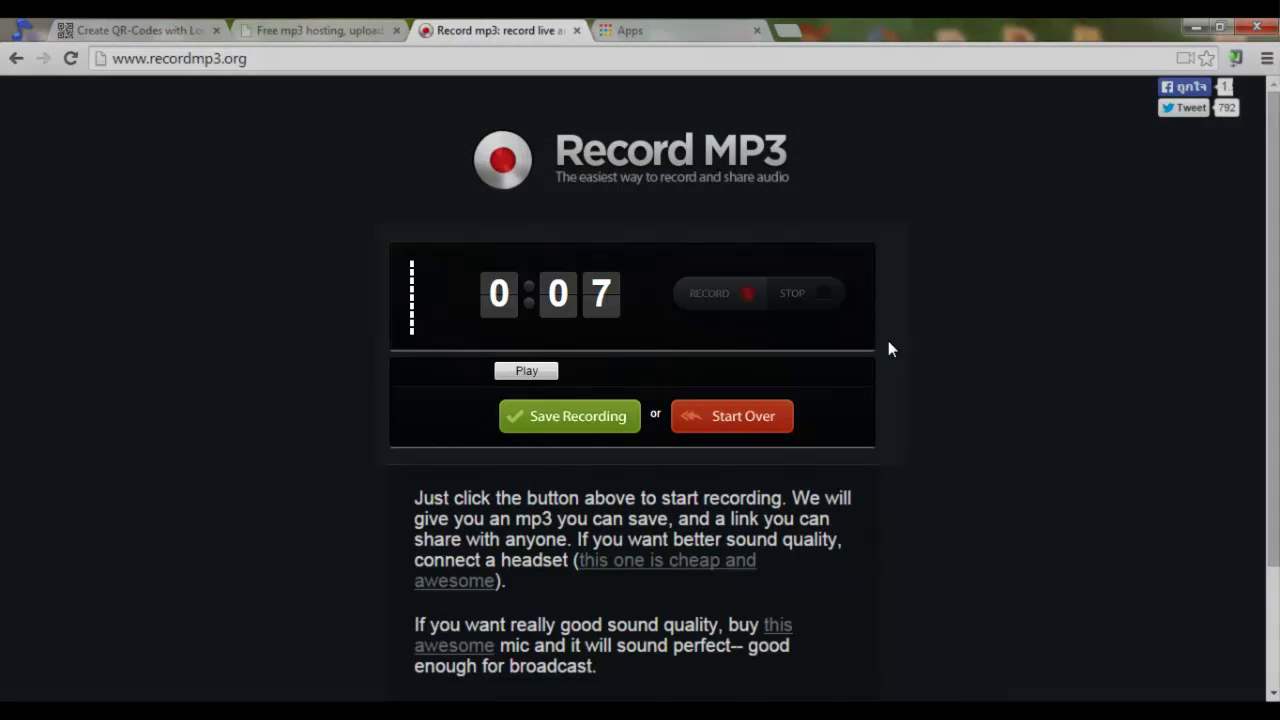
Step: Save and upload the recording and copy its share link
click(559, 418)
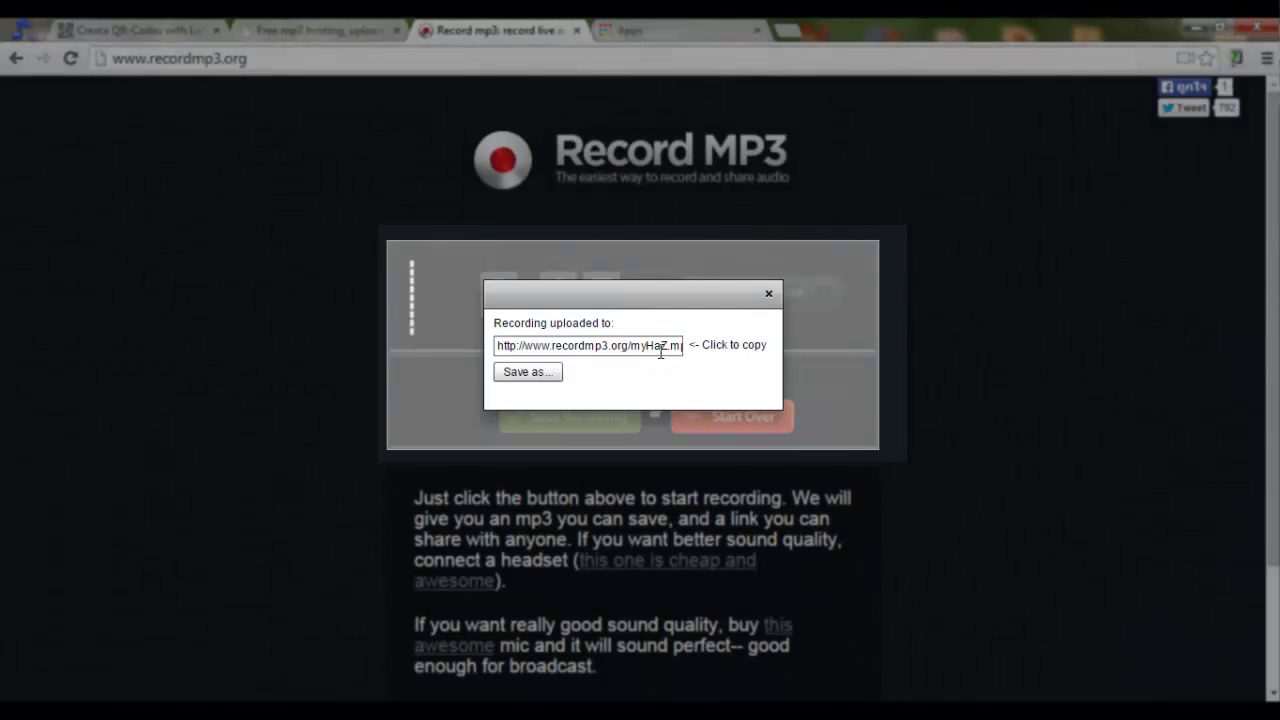
click(586, 347)
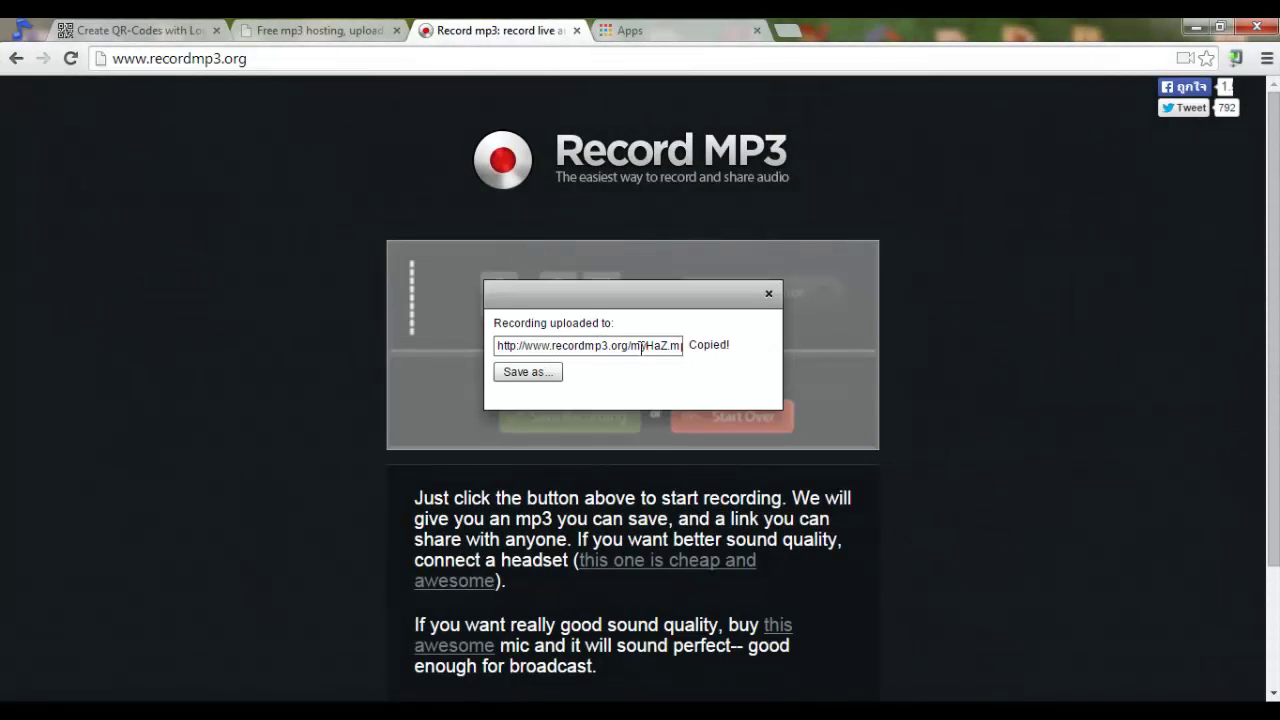
click(641, 346)
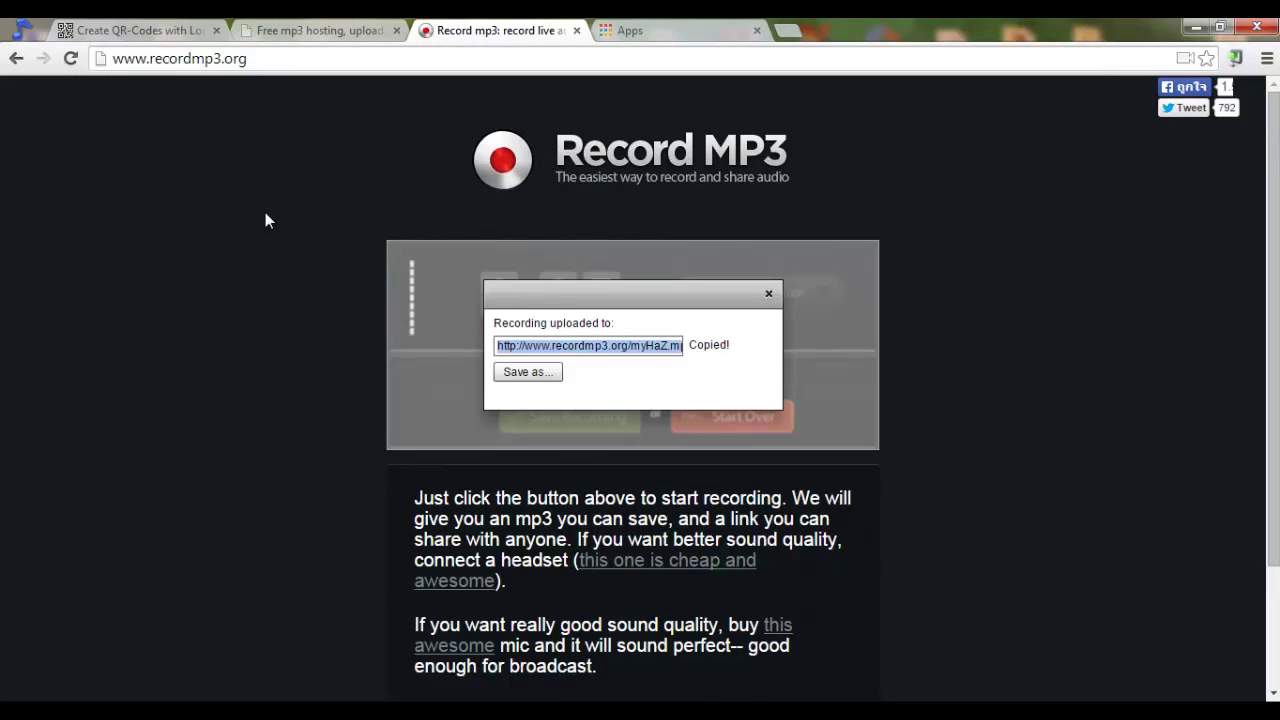
click(140, 30)
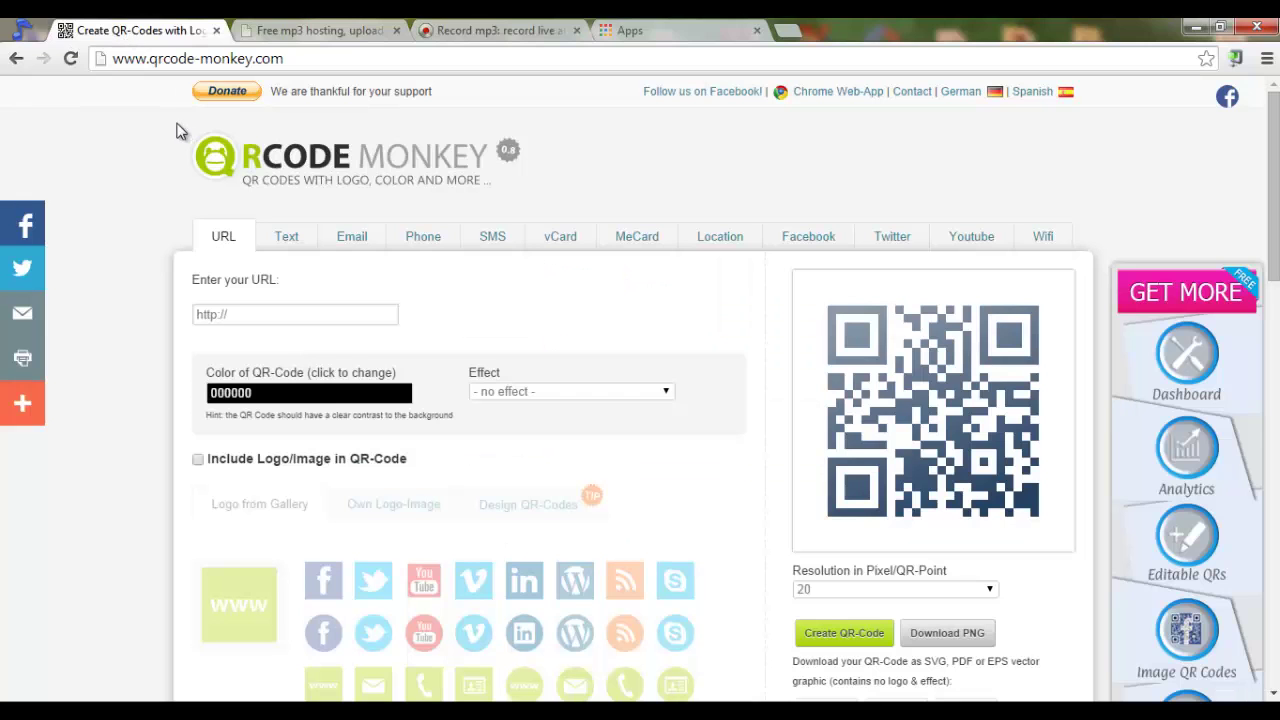
drag(272, 310, 111, 313)
key(ctrl+v)
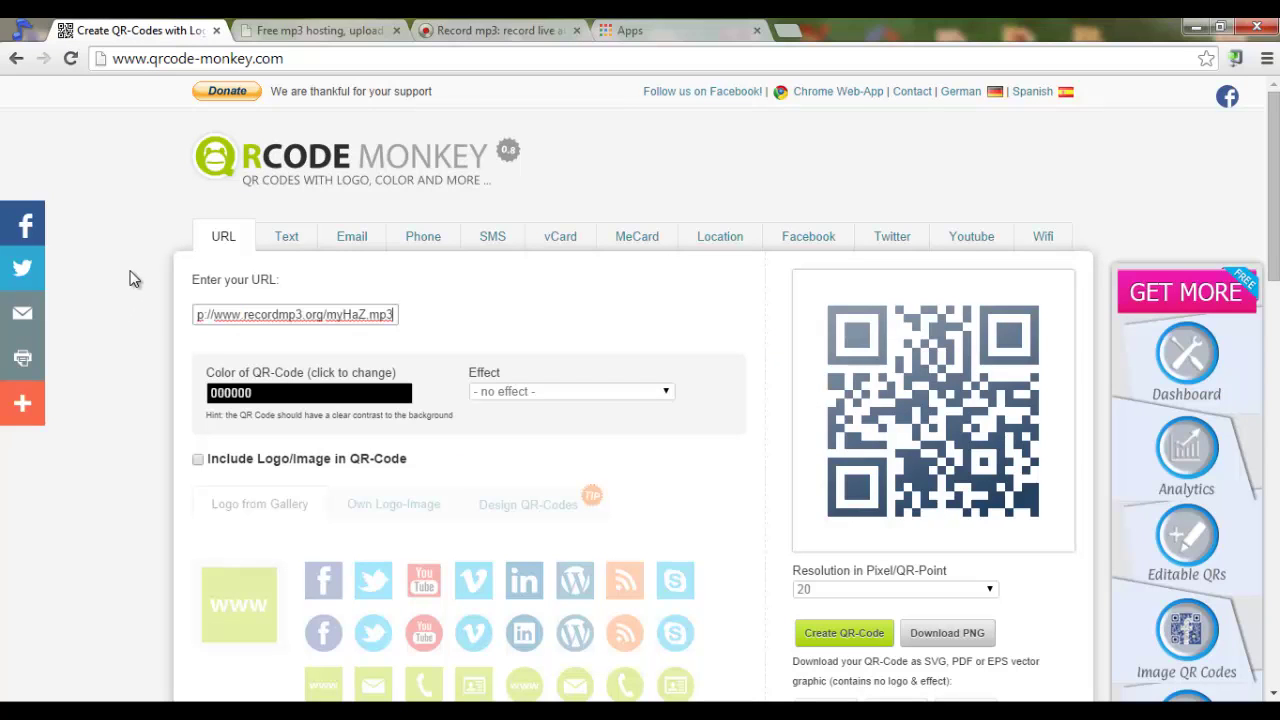
click(167, 287)
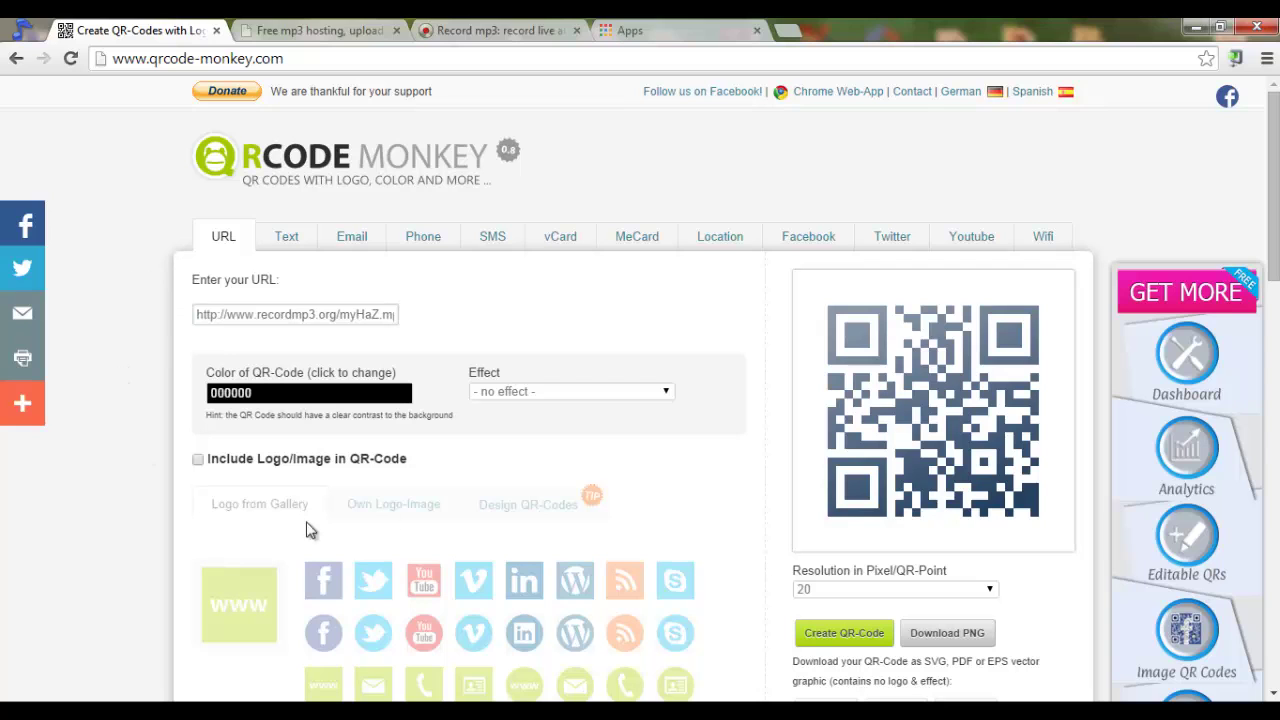
drag(1276, 202, 1277, 250)
Step: Set the QR code colour to green 50B019 with the light gradient effect
click(266, 244)
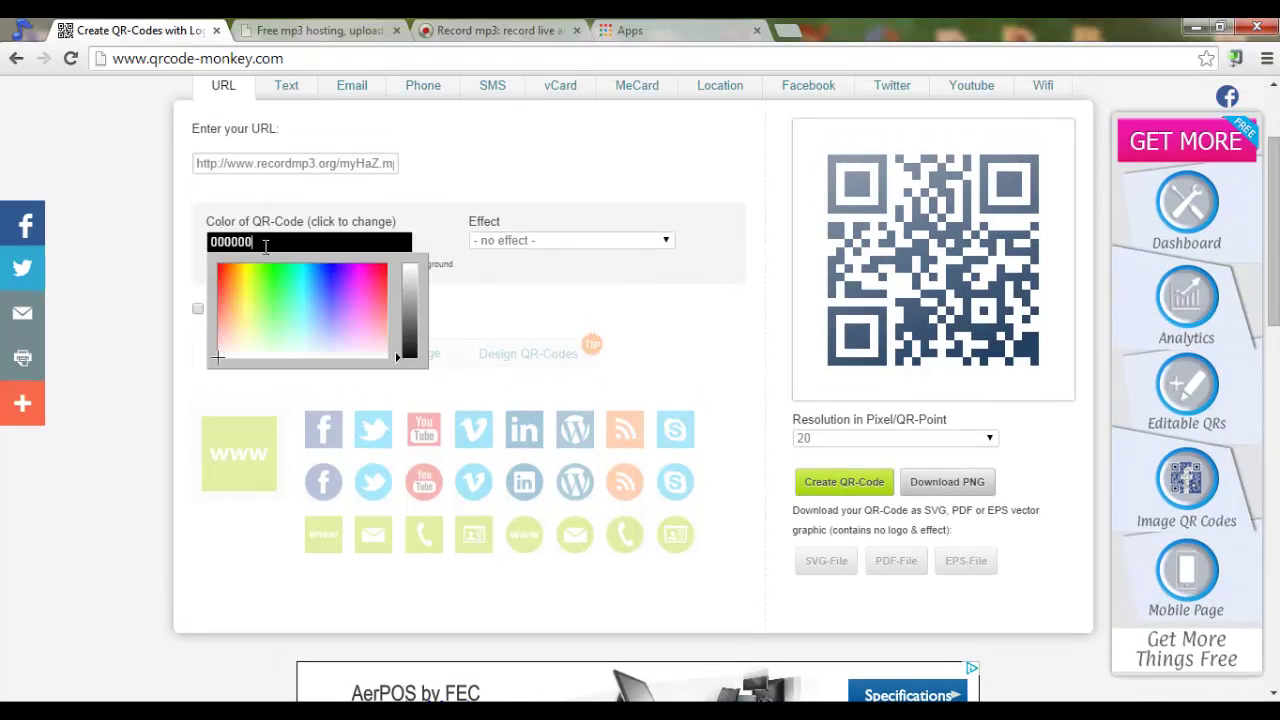
click(264, 277)
drag(413, 302, 446, 280)
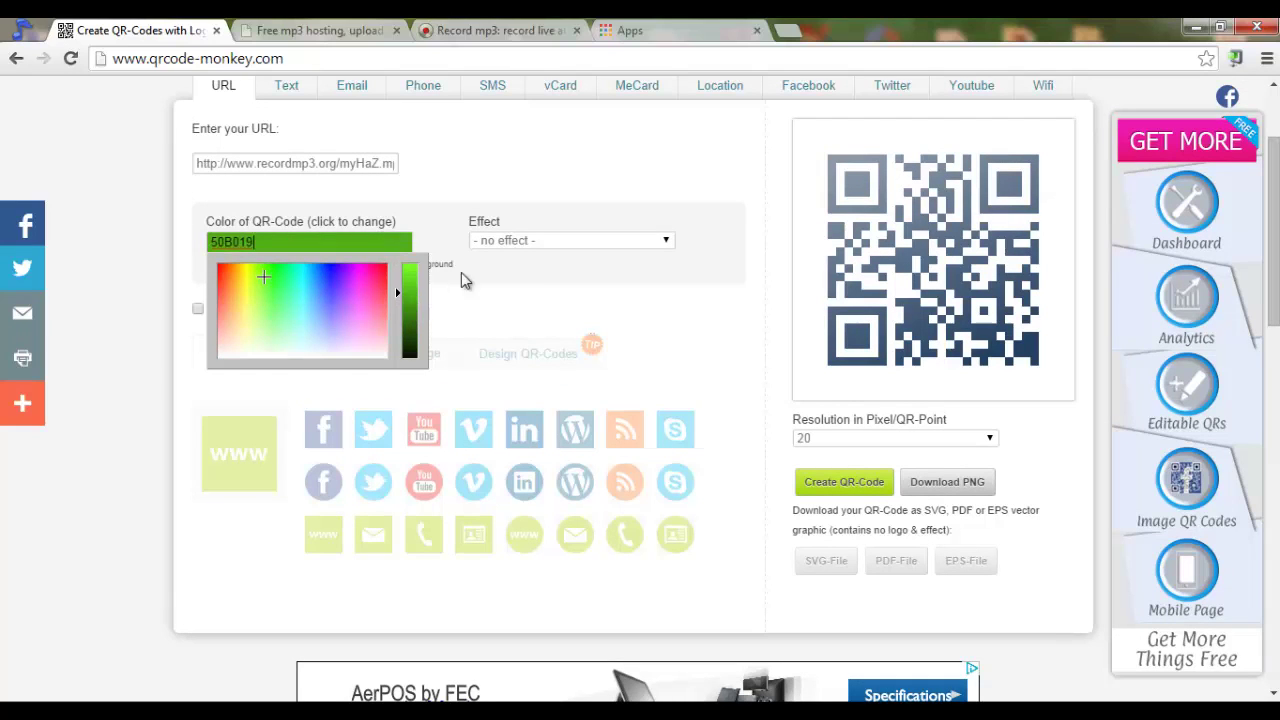
click(446, 280)
click(565, 244)
click(528, 272)
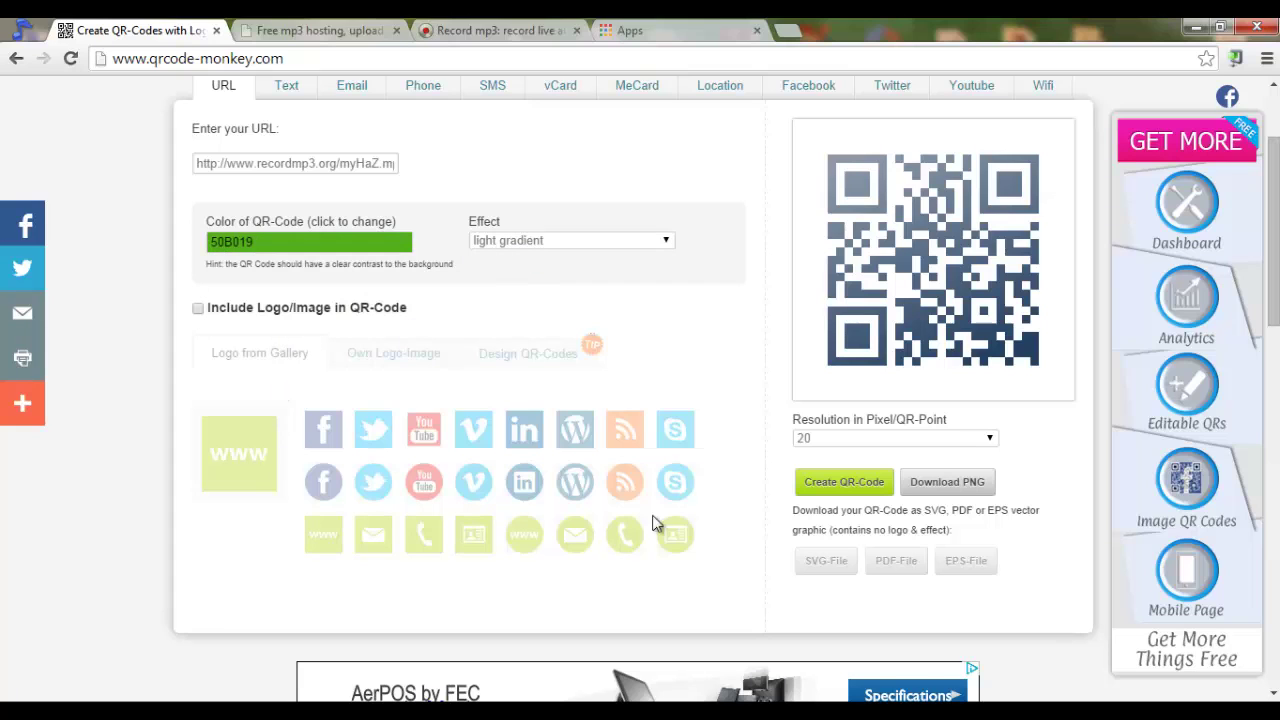
Step: Set the resolution to 40 and generate the QR code
click(900, 445)
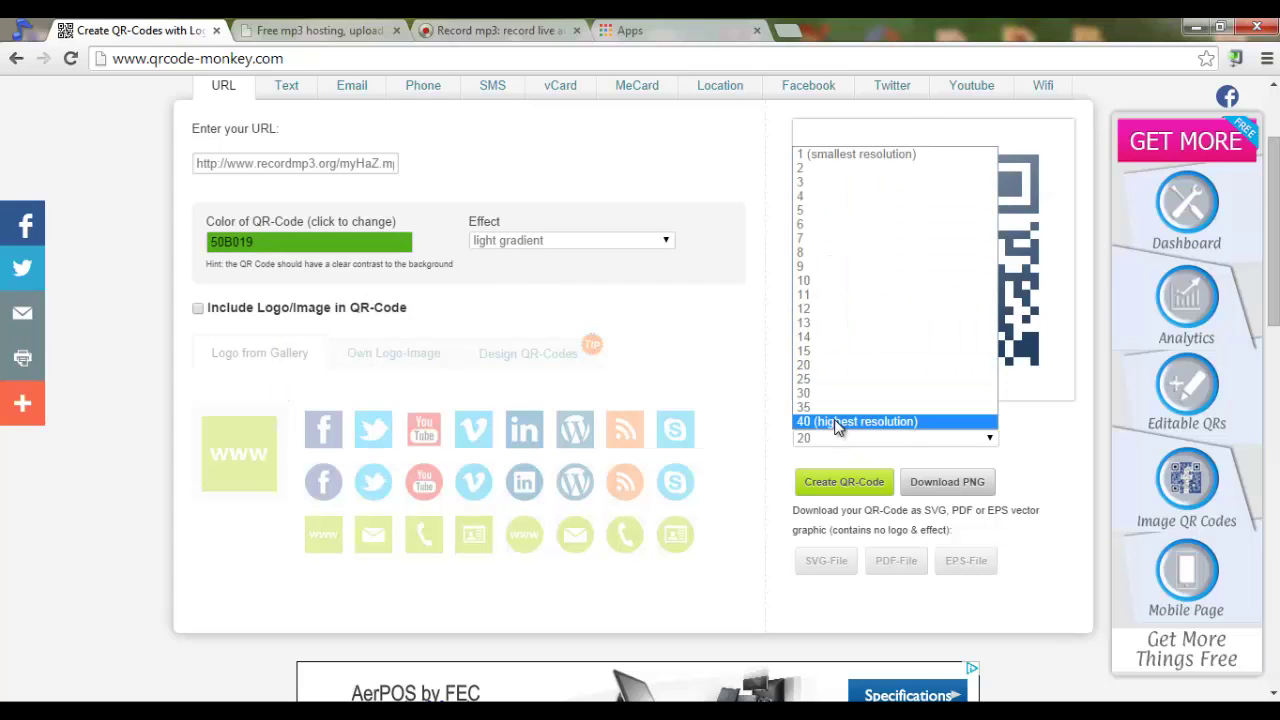
click(833, 421)
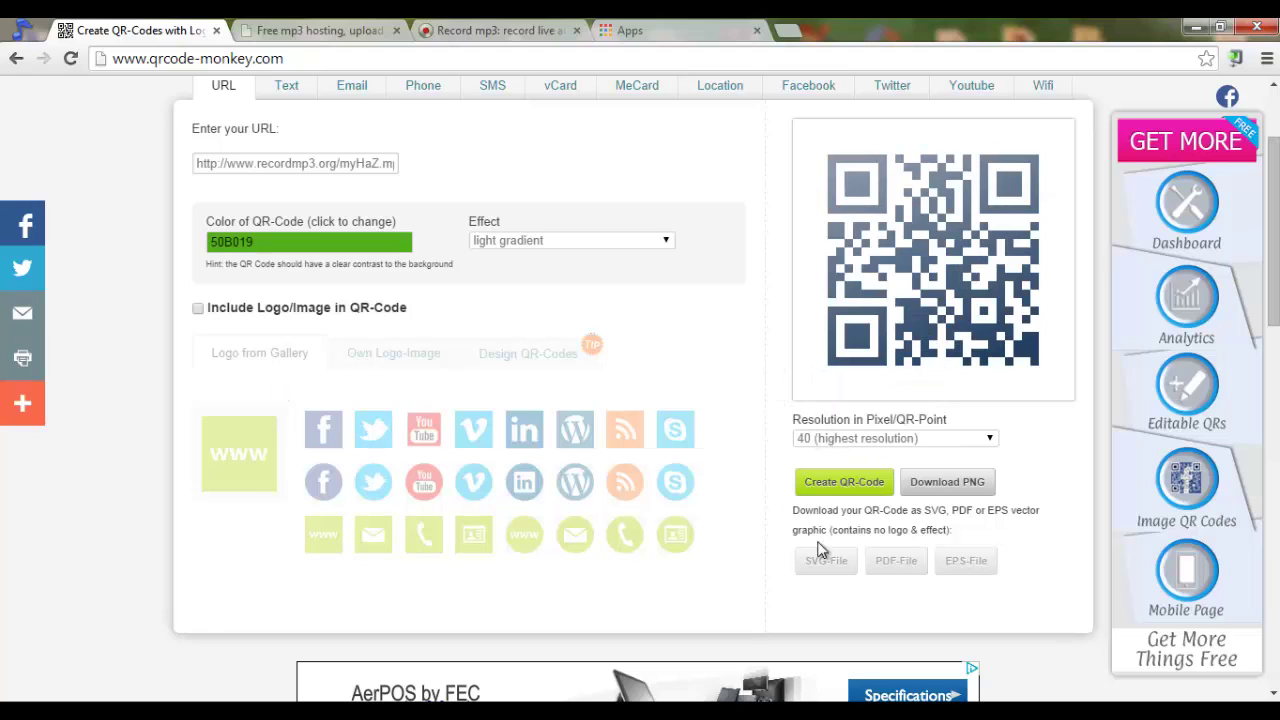
click(836, 488)
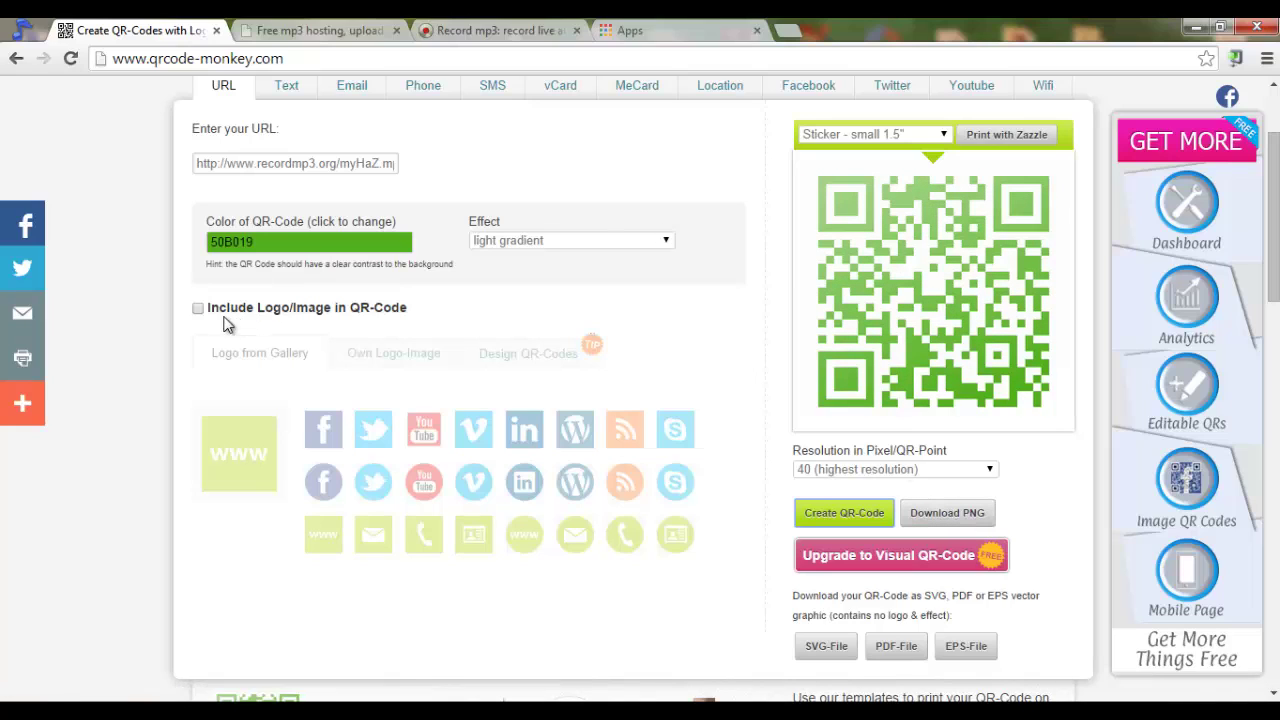
Step: Enable Include Logo/Image, browse the logo tabs, and regenerate with the gallery's www logo
click(199, 311)
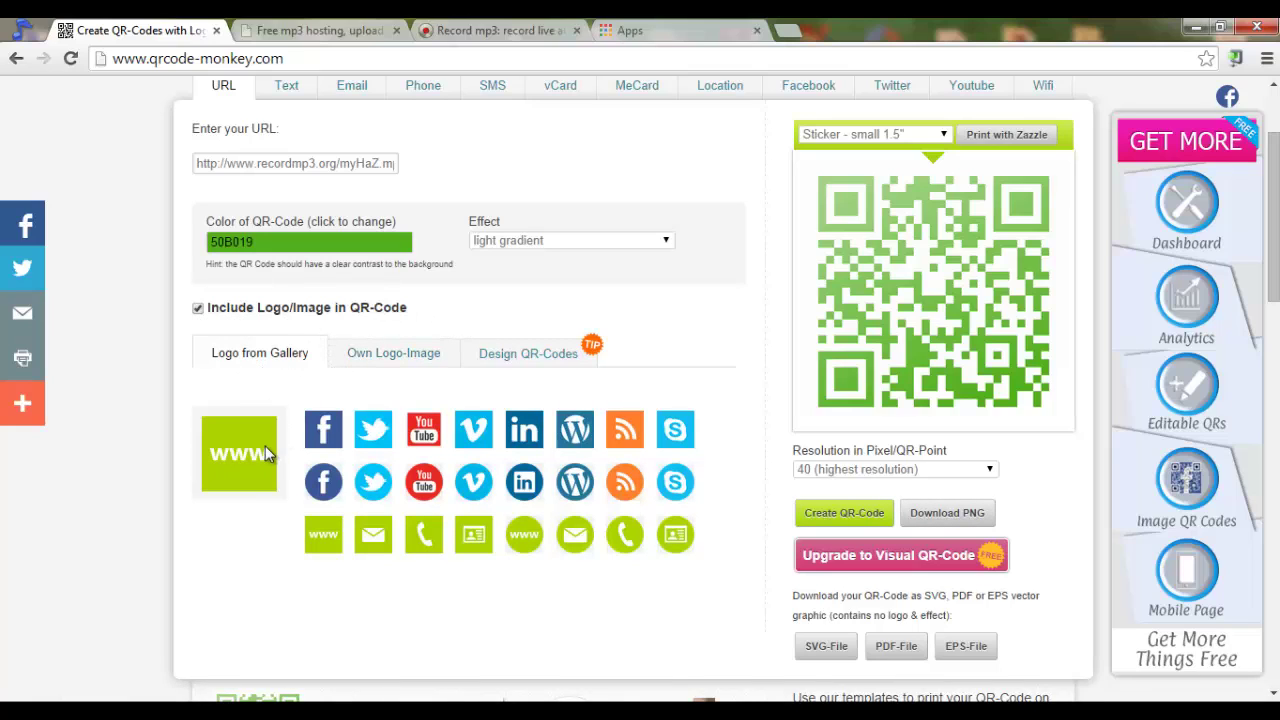
click(392, 360)
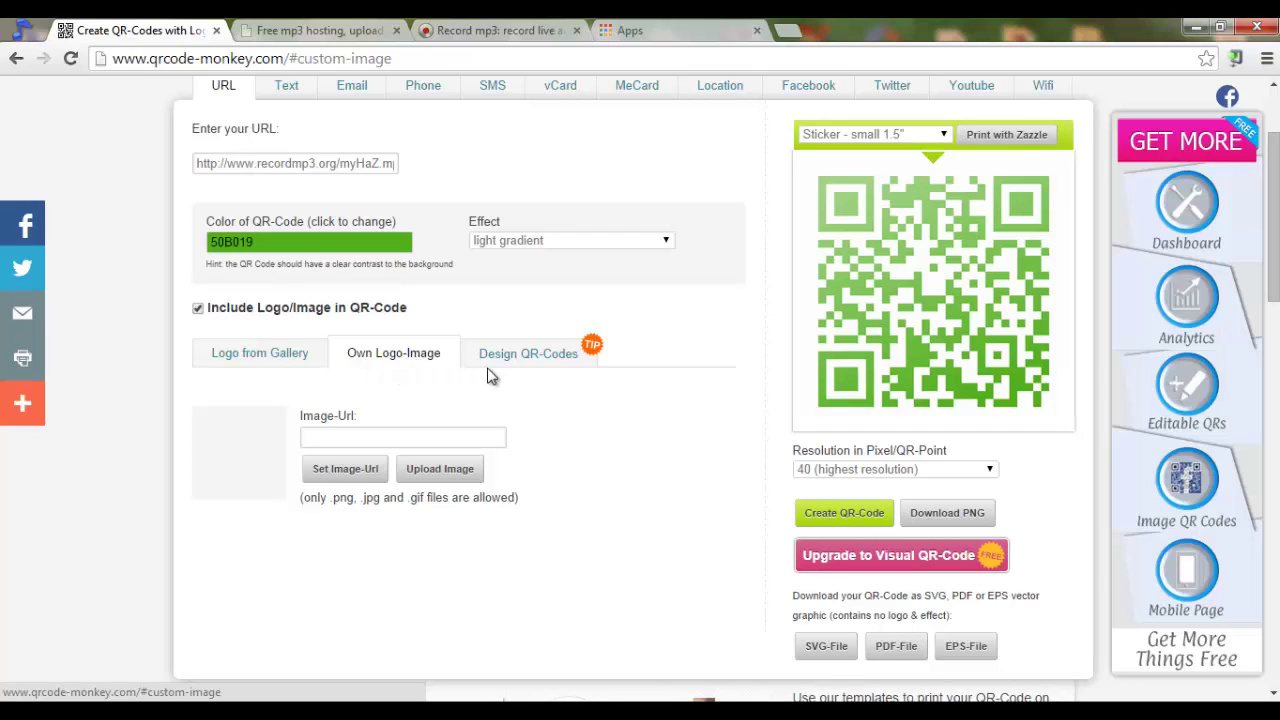
click(482, 362)
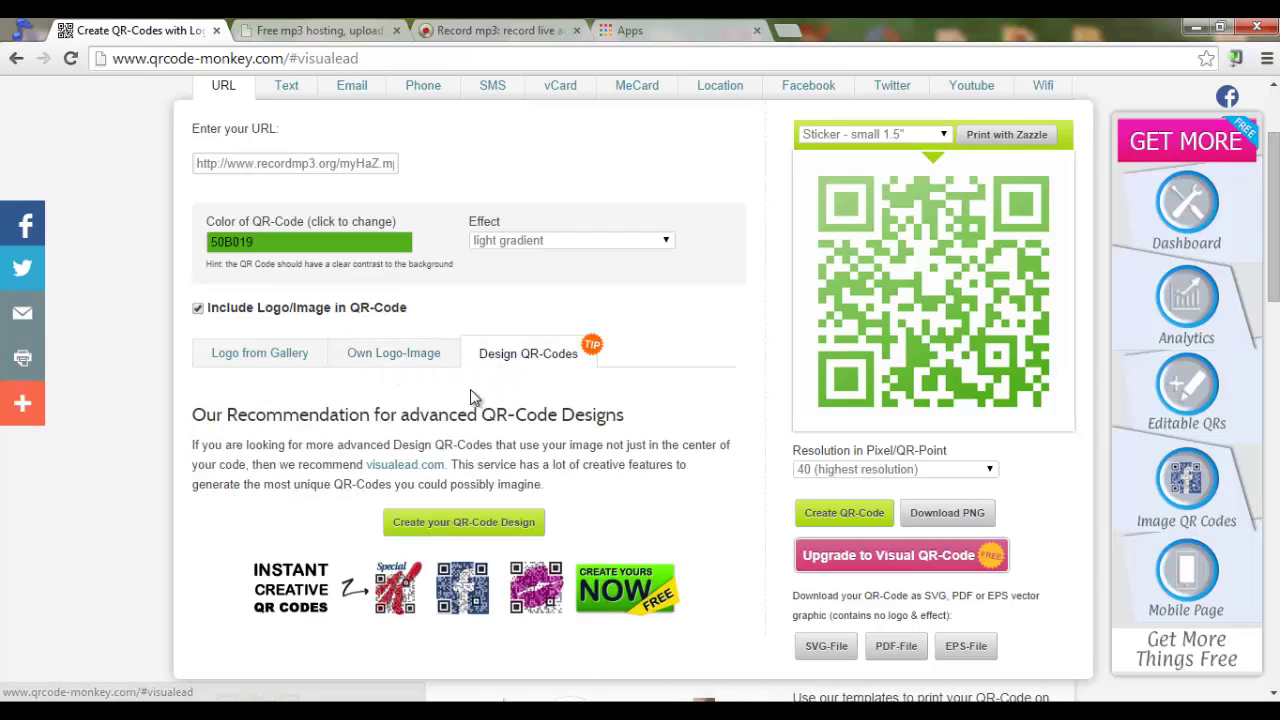
click(248, 362)
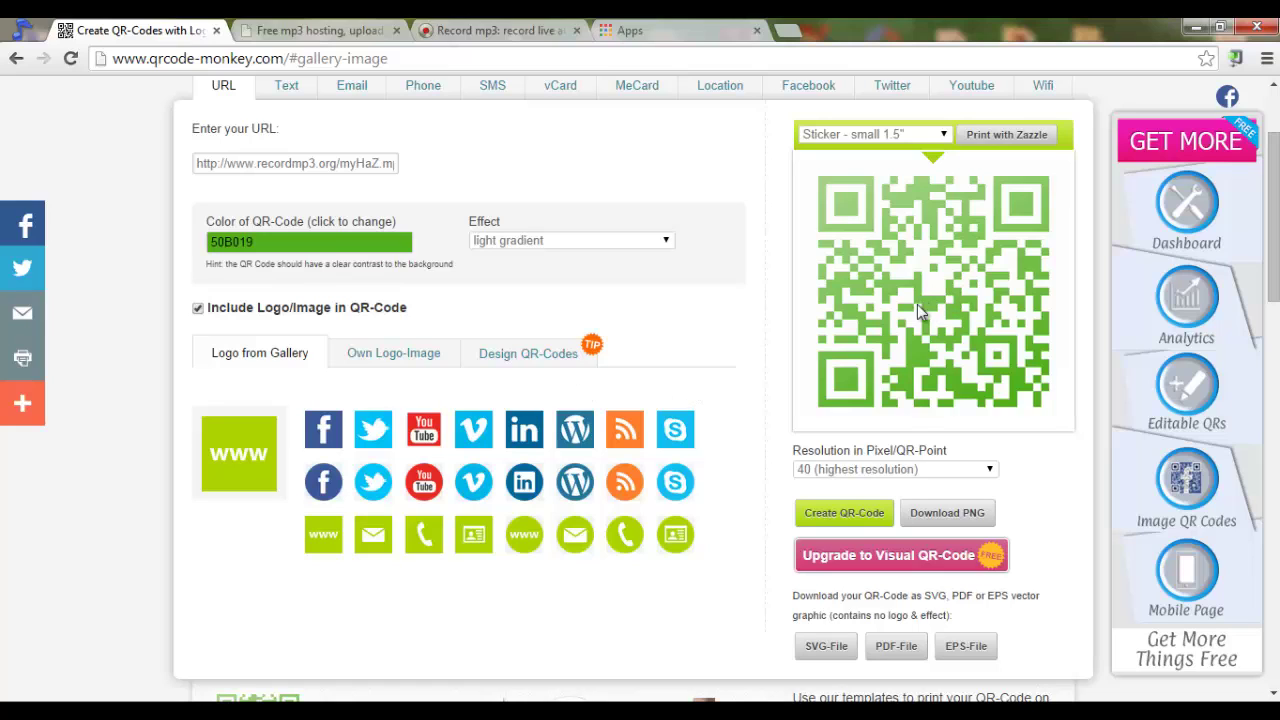
click(836, 518)
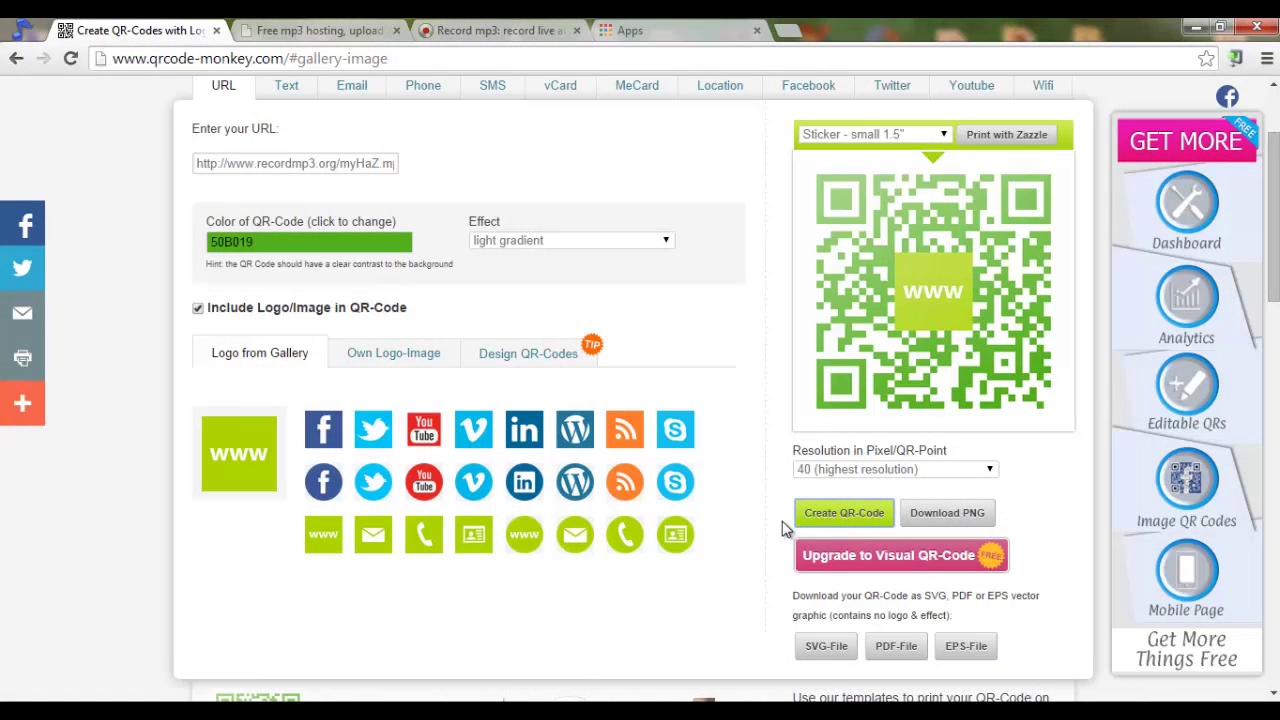
Step: Download the QR code as qrcode (1).png and go to the mp3songurls.com tab
click(965, 521)
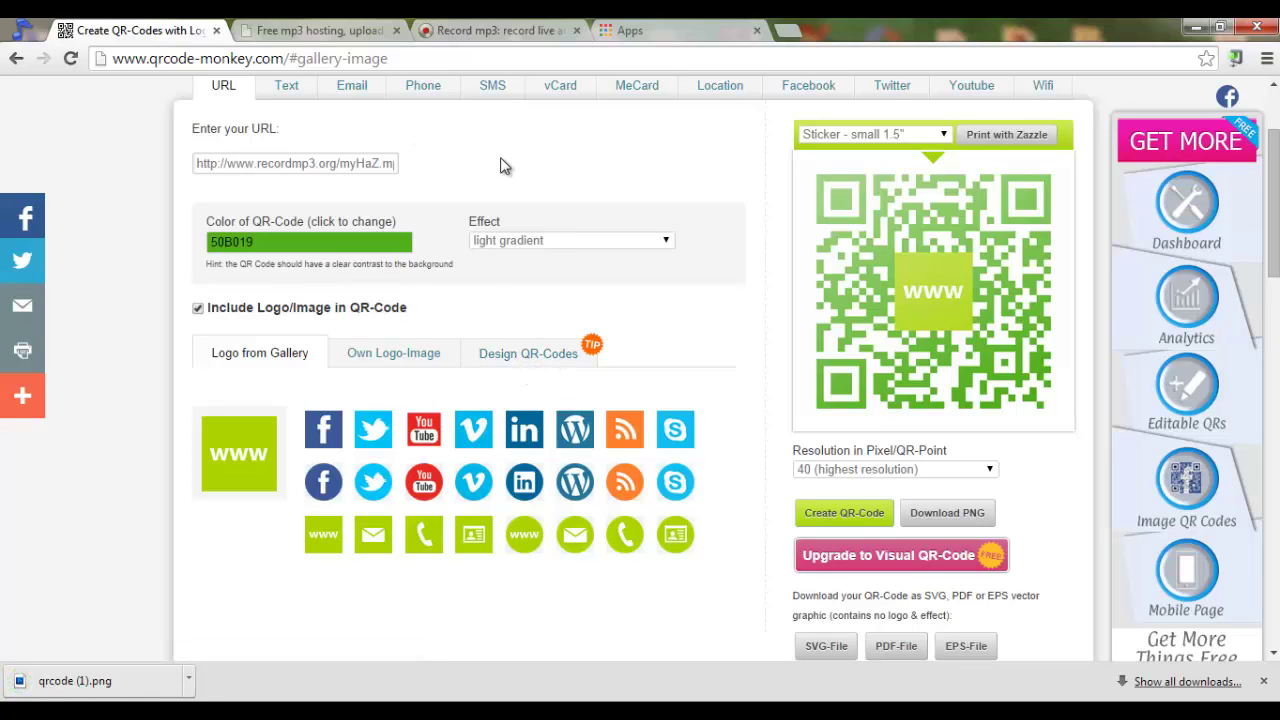
click(347, 37)
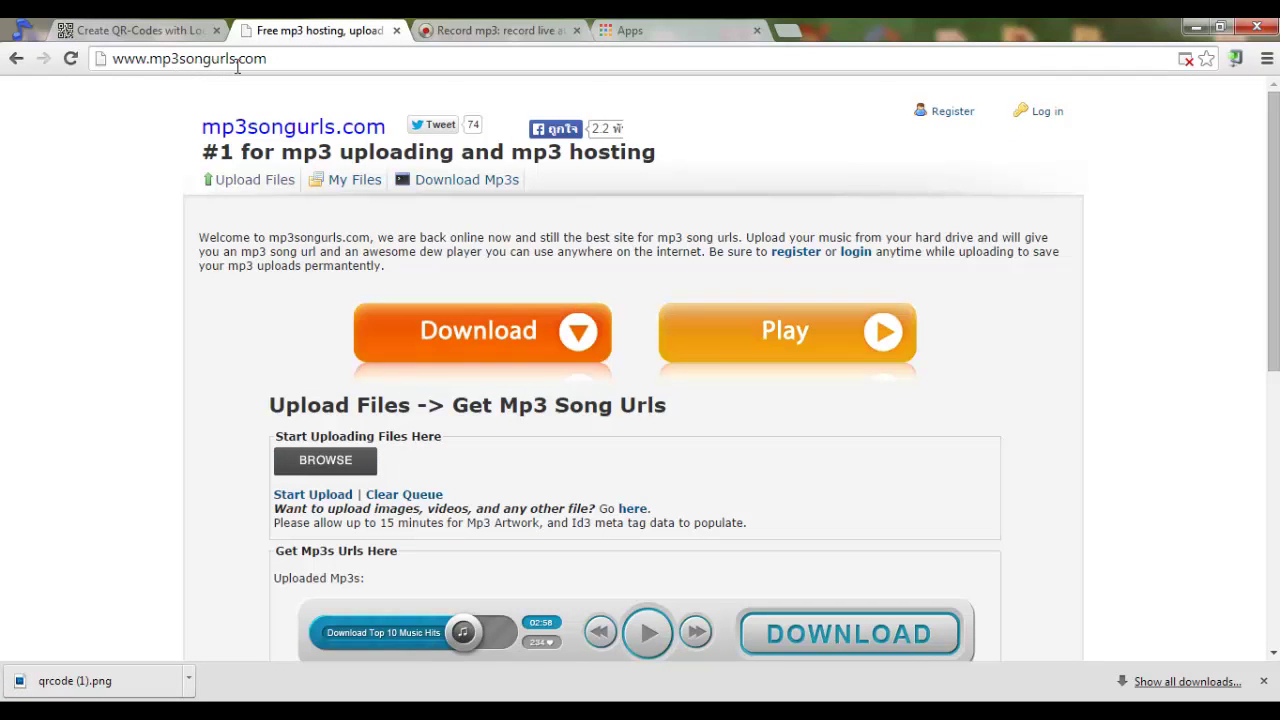
Step: Choose testfile.mp3 from the Desktop as the file to upload
click(332, 465)
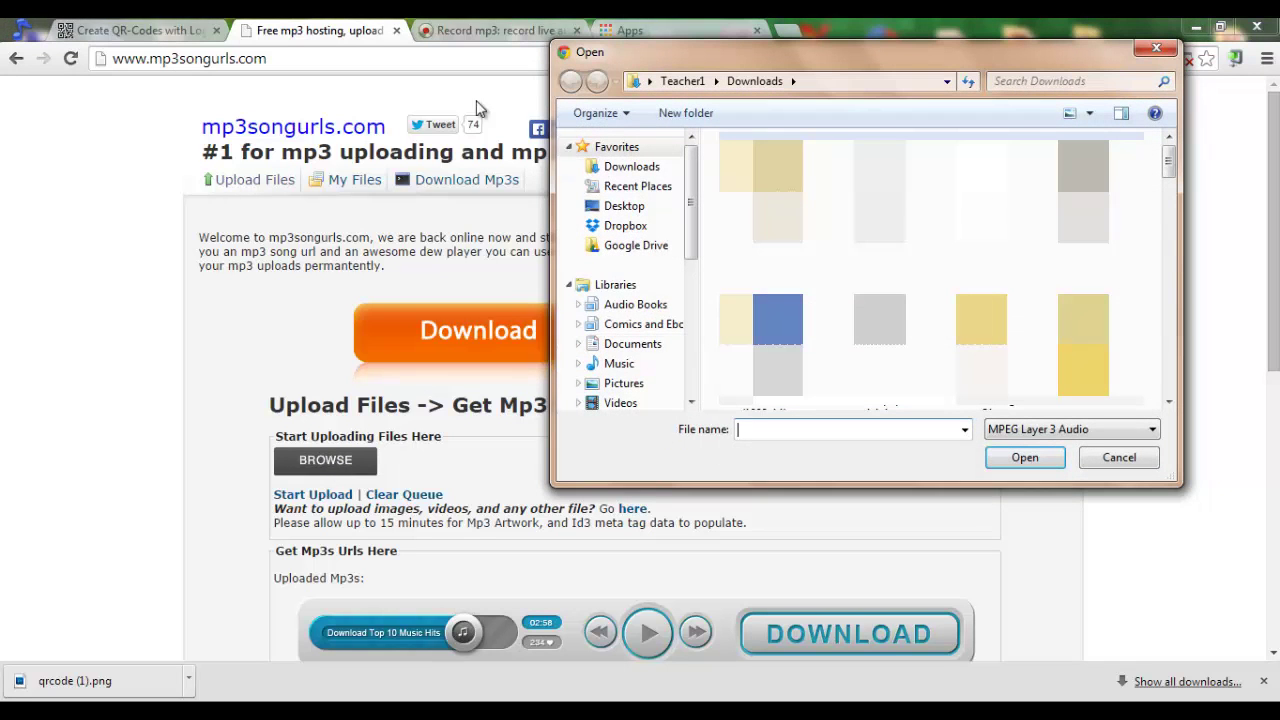
click(630, 206)
click(751, 429)
text(te)
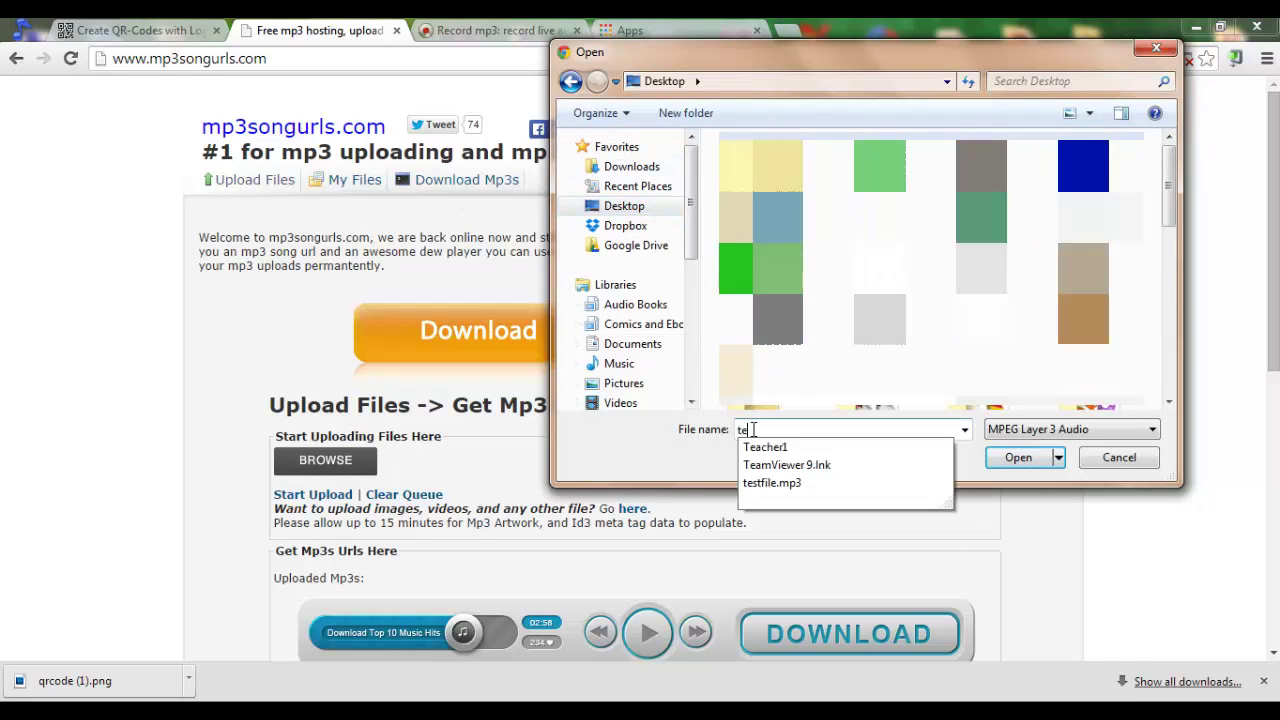
click(778, 483)
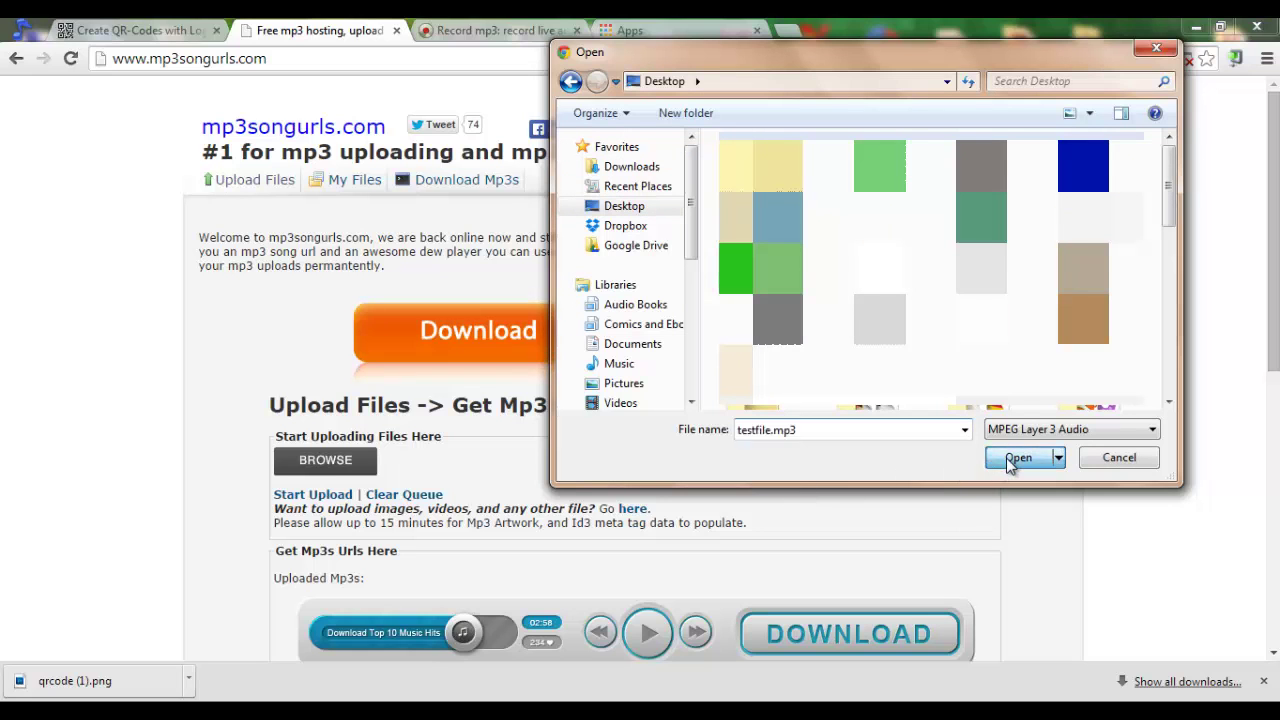
click(1013, 461)
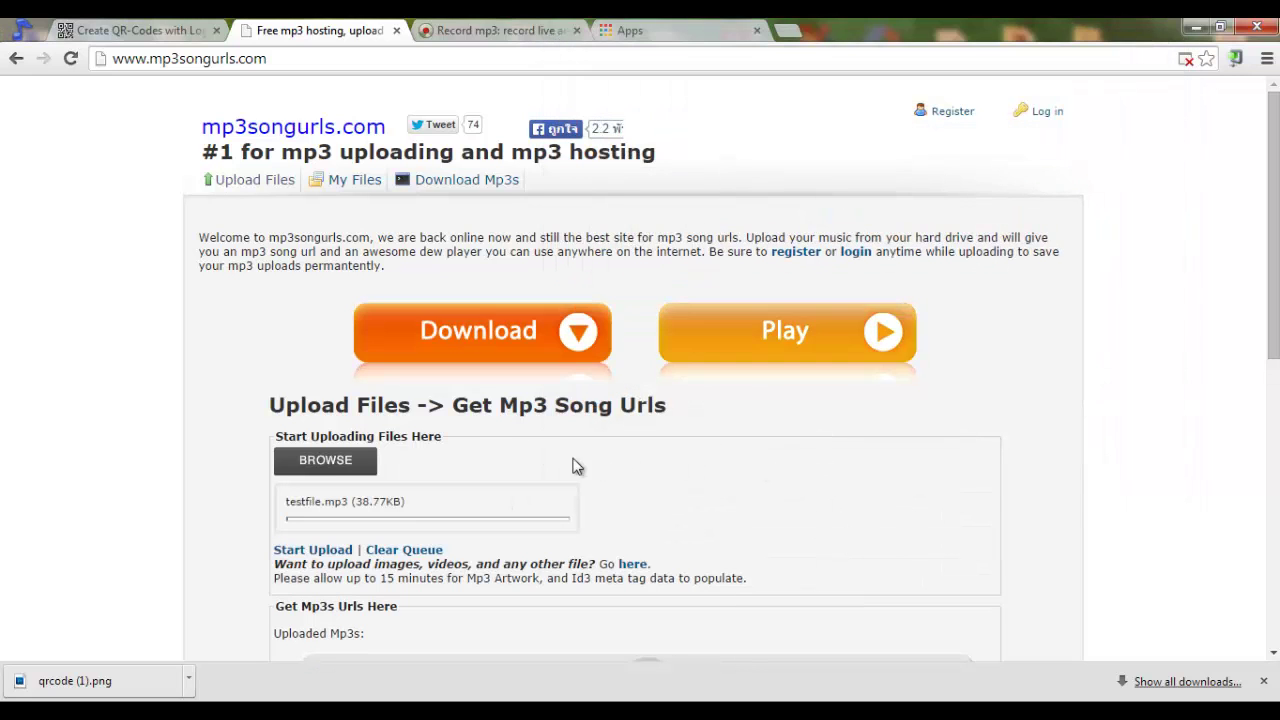
Step: Upload testfile.mp3 and copy its link free.mp3songurls.com/1395106.mp3
click(328, 556)
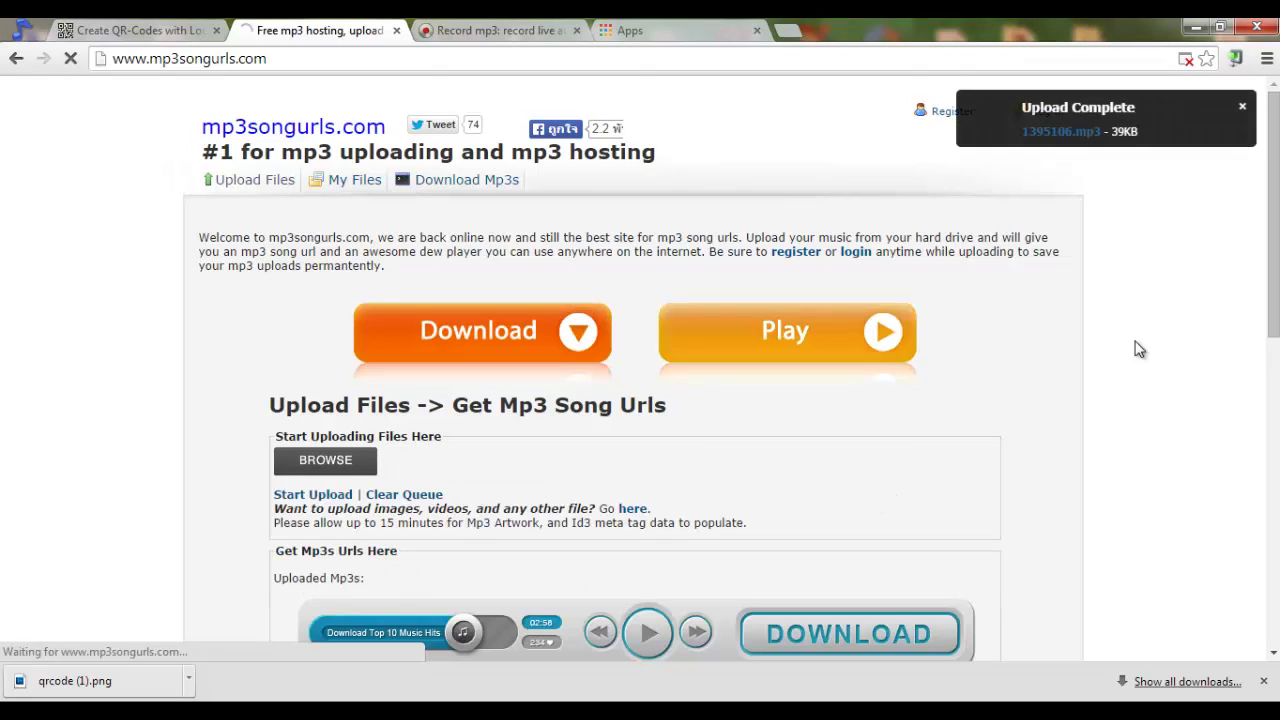
drag(1272, 100, 1276, 336)
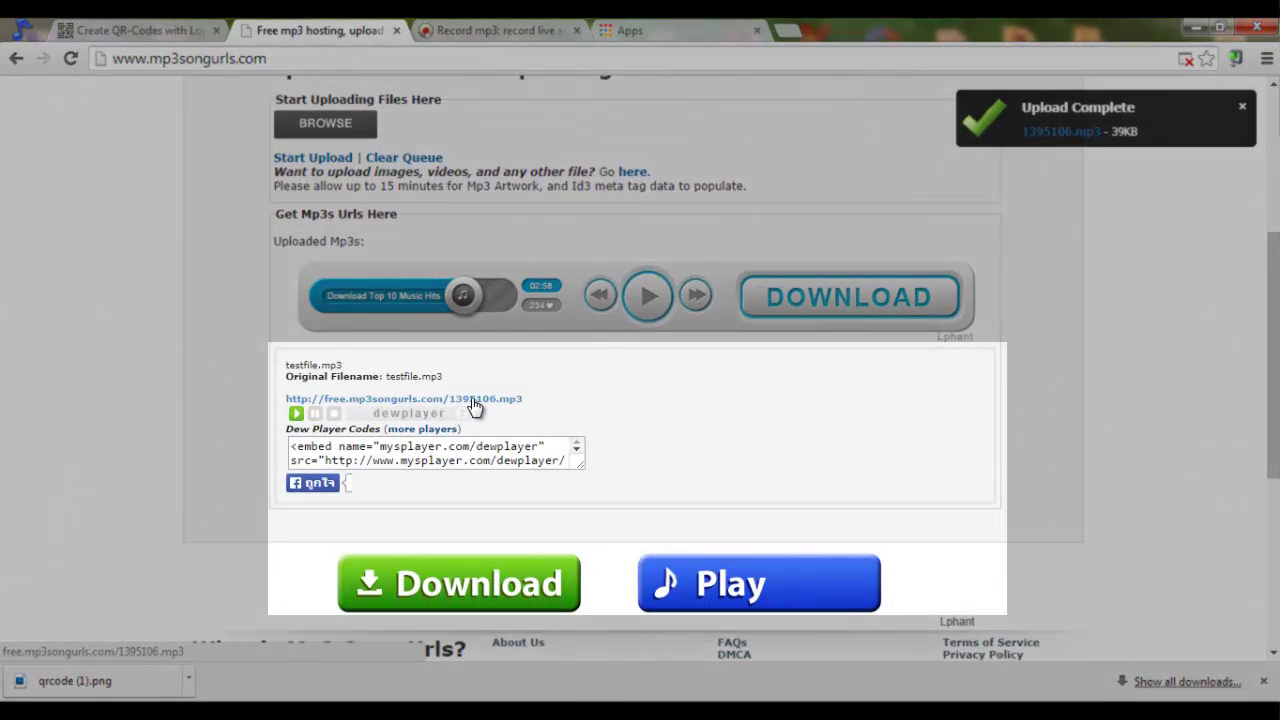
right_click(475, 407)
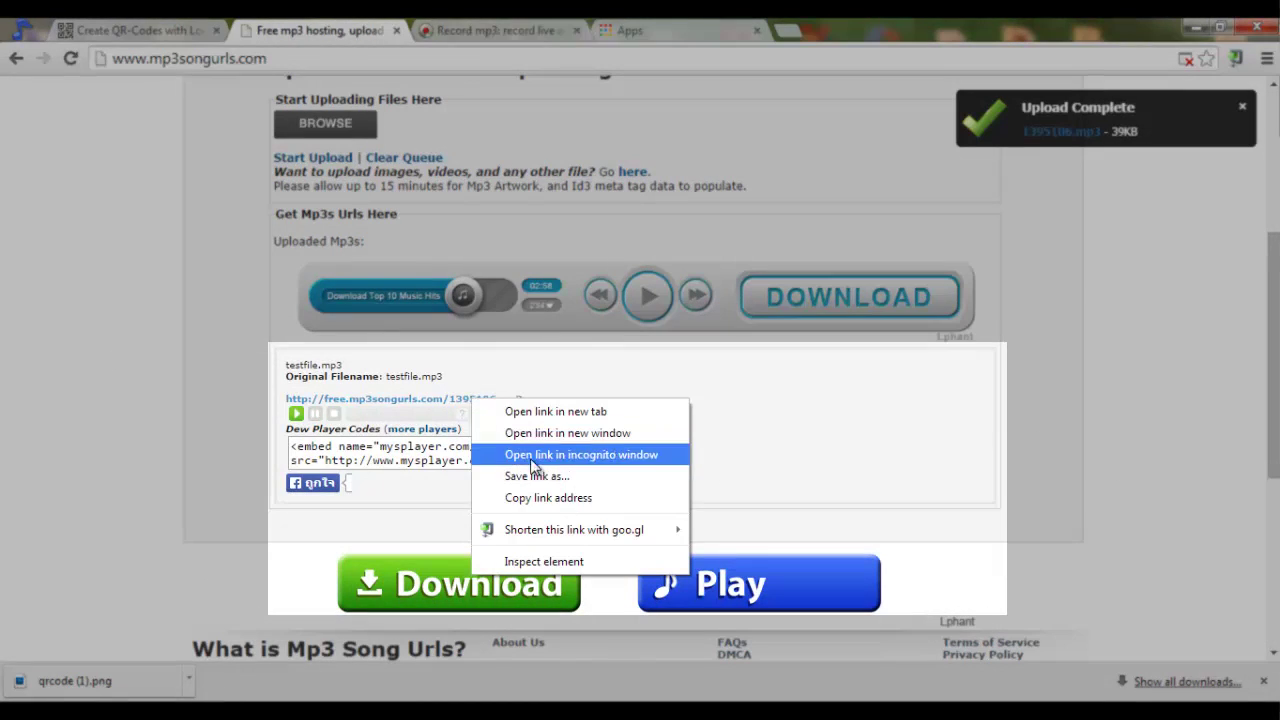
click(570, 497)
key(ctrl+shift+Tab)
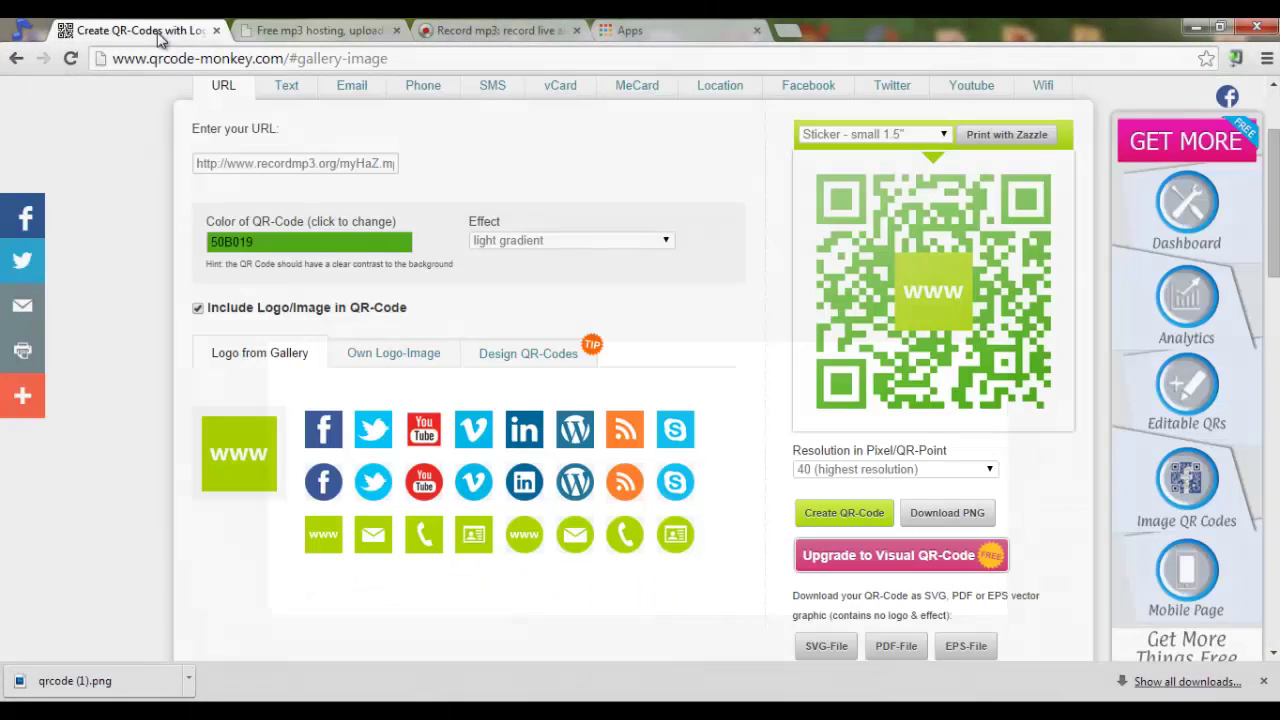
Step: Replace the old URL with the pasted mp3songurls.com link
click(321, 171)
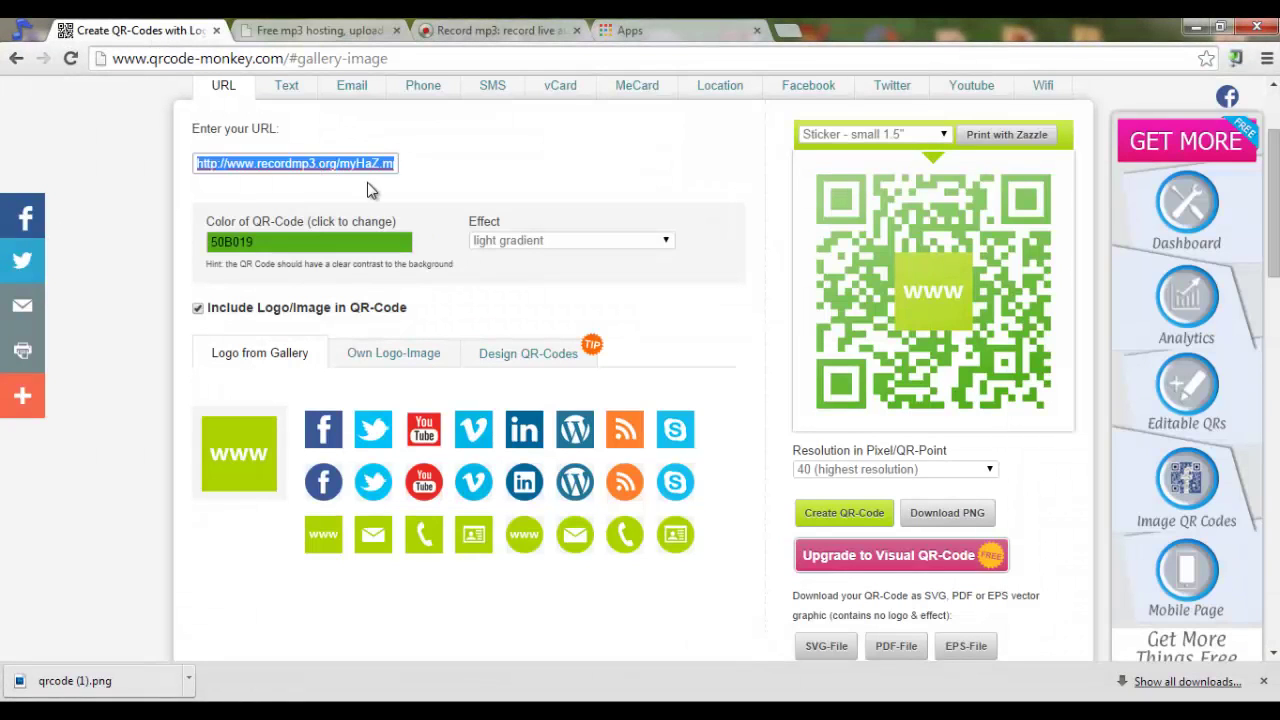
key(ctrl+v)
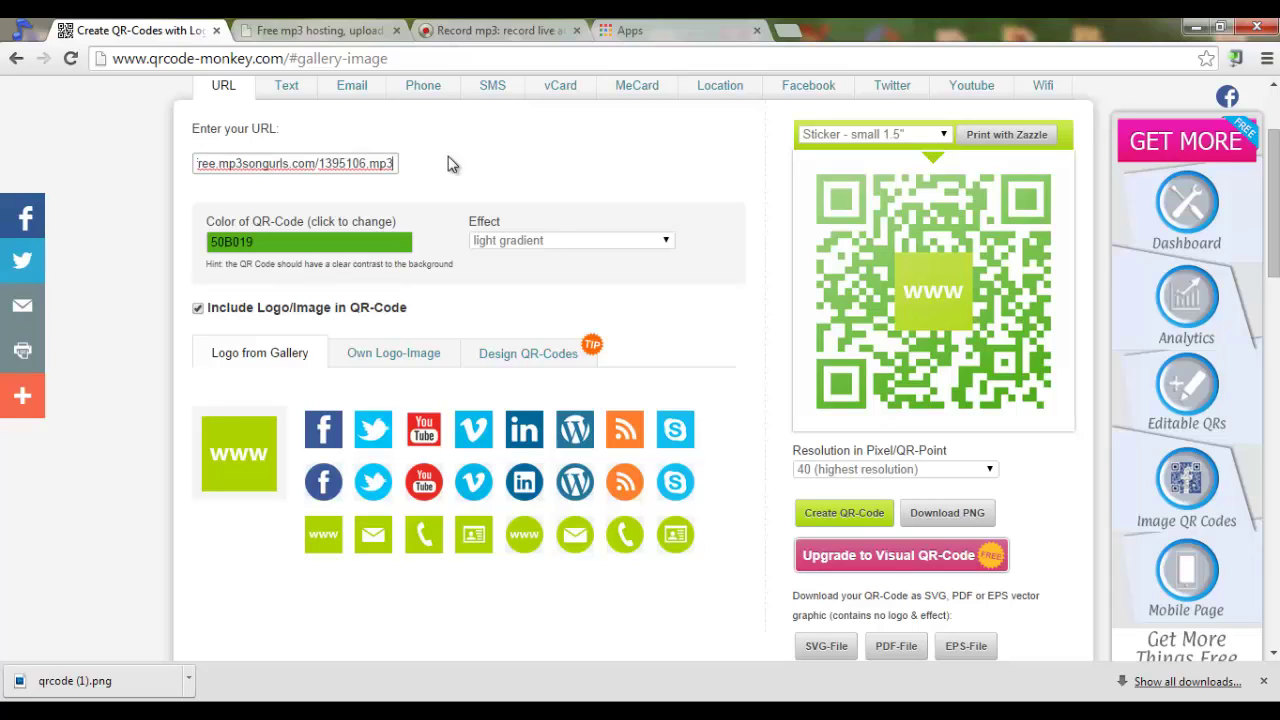
click(484, 158)
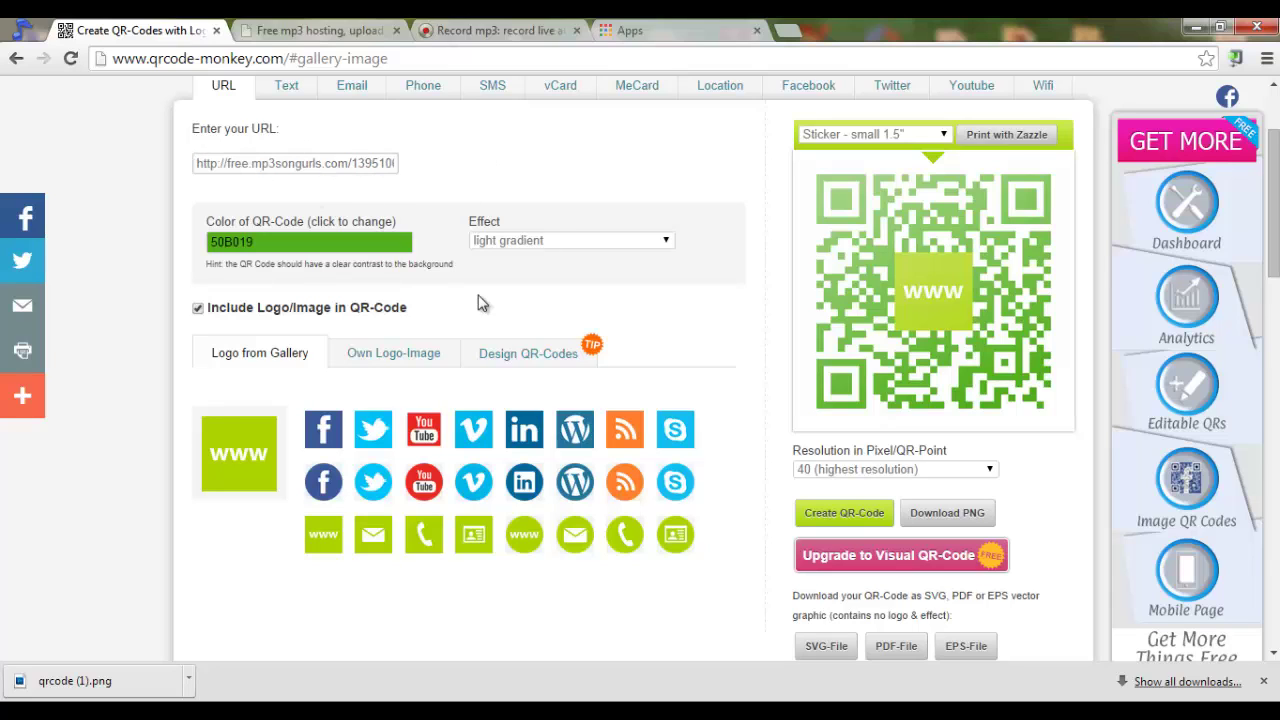
Step: Change the QR colour to blue 1928B0 and regenerate the code
click(271, 236)
click(328, 276)
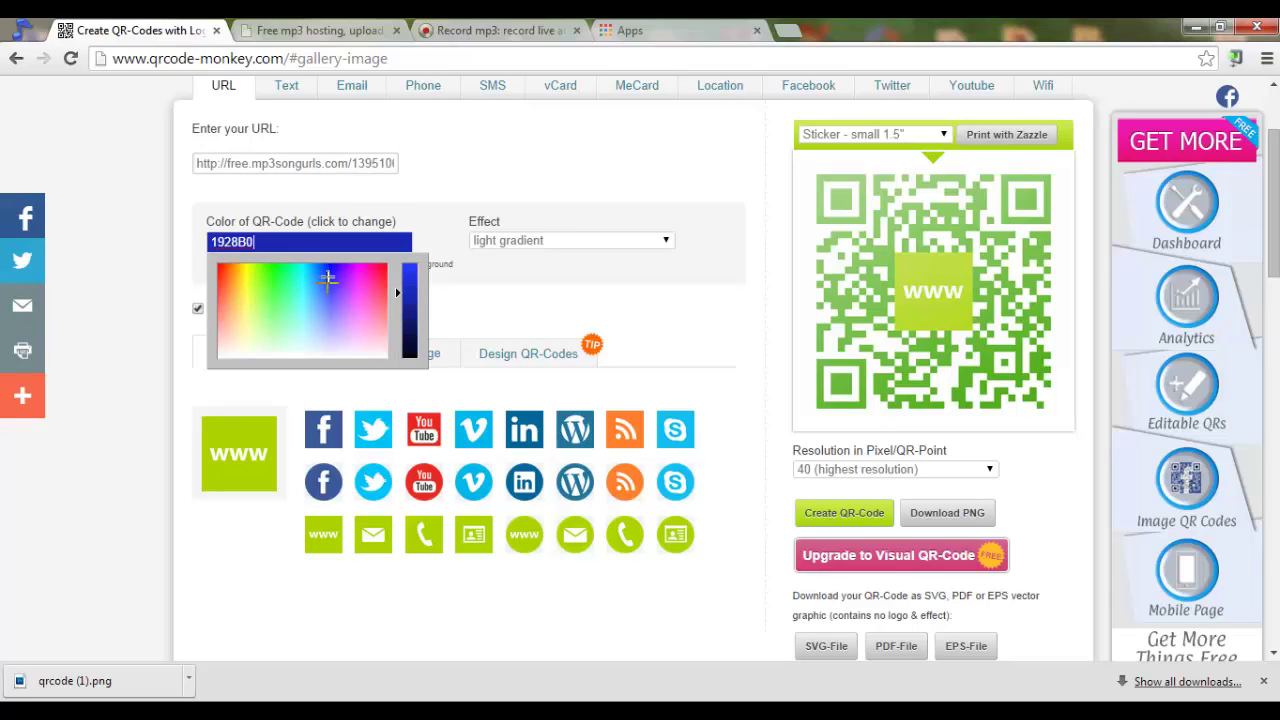
click(484, 283)
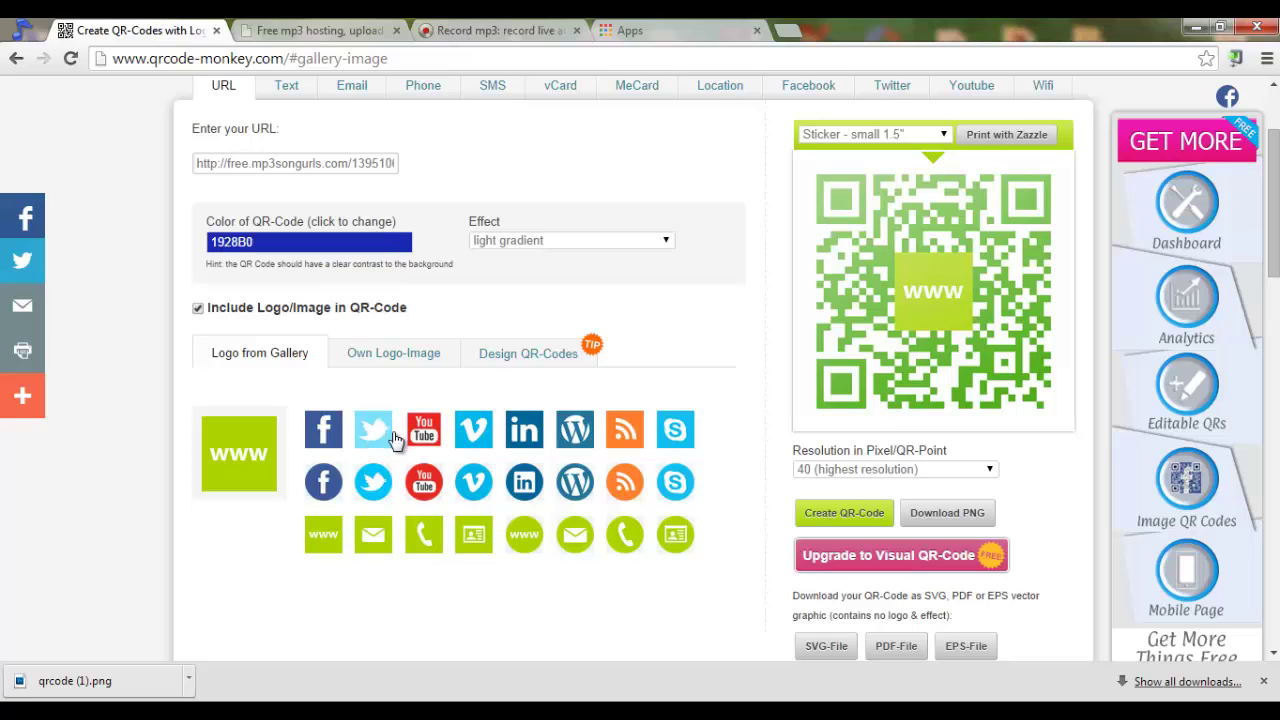
click(845, 514)
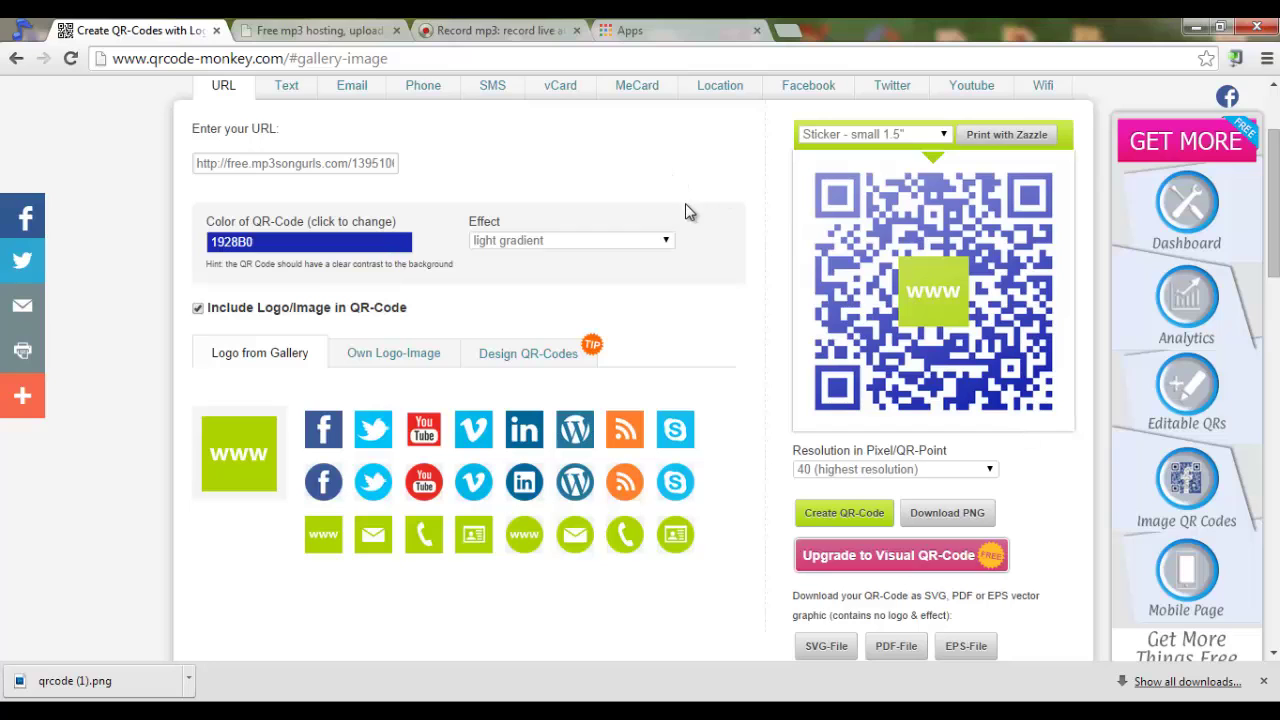
scroll(685, 203, down, 2)
scroll(829, 256, up, 2)
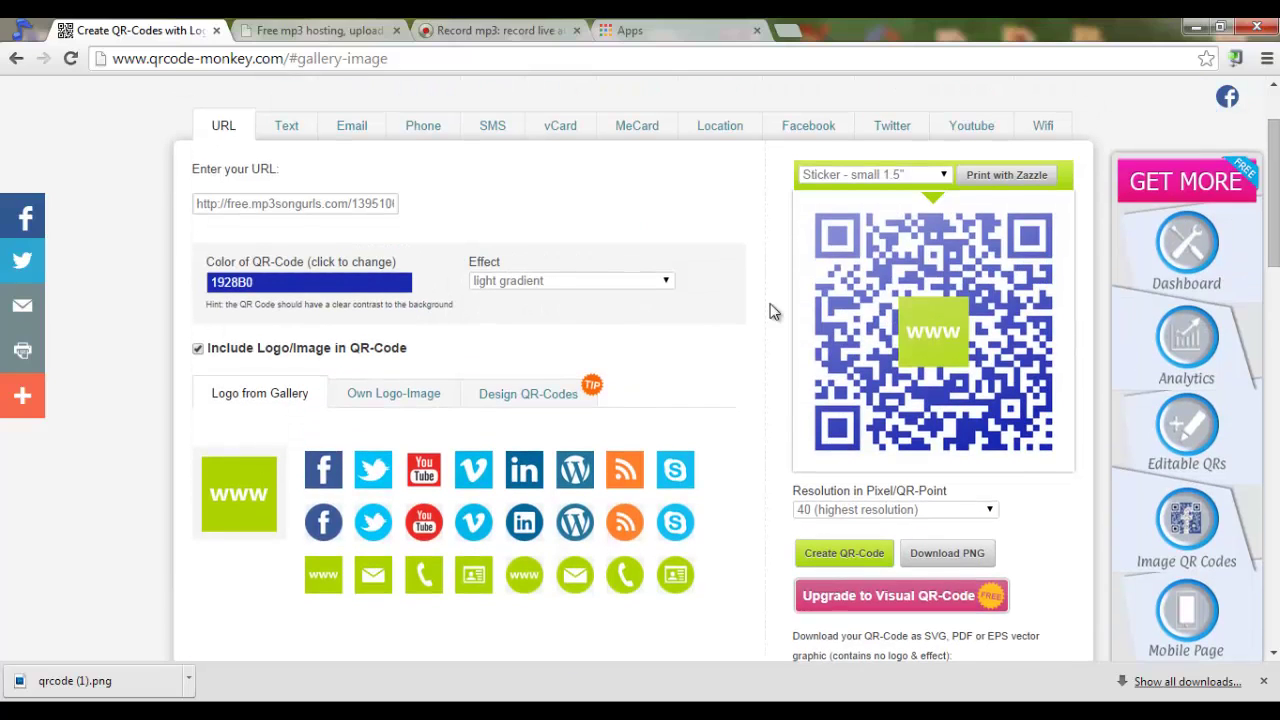
Step: Preview the Text, Email, Phone, SMS, vCard and MeCard code types
click(286, 130)
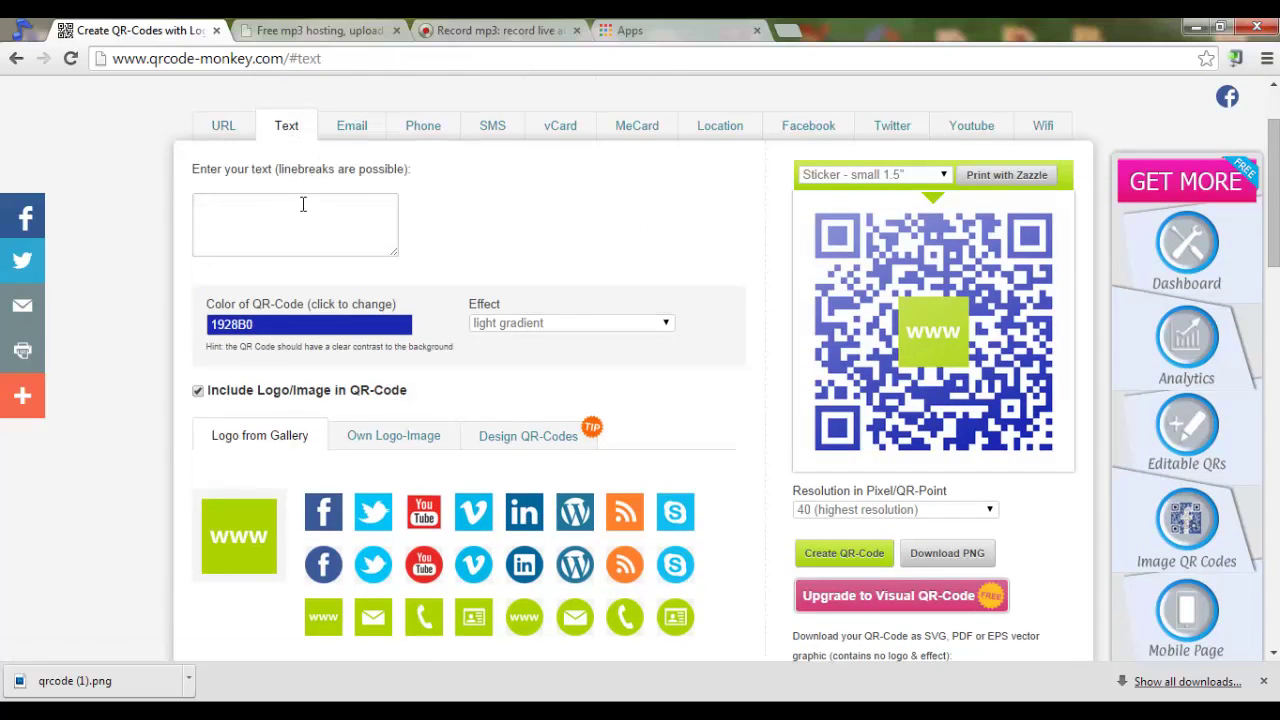
click(355, 126)
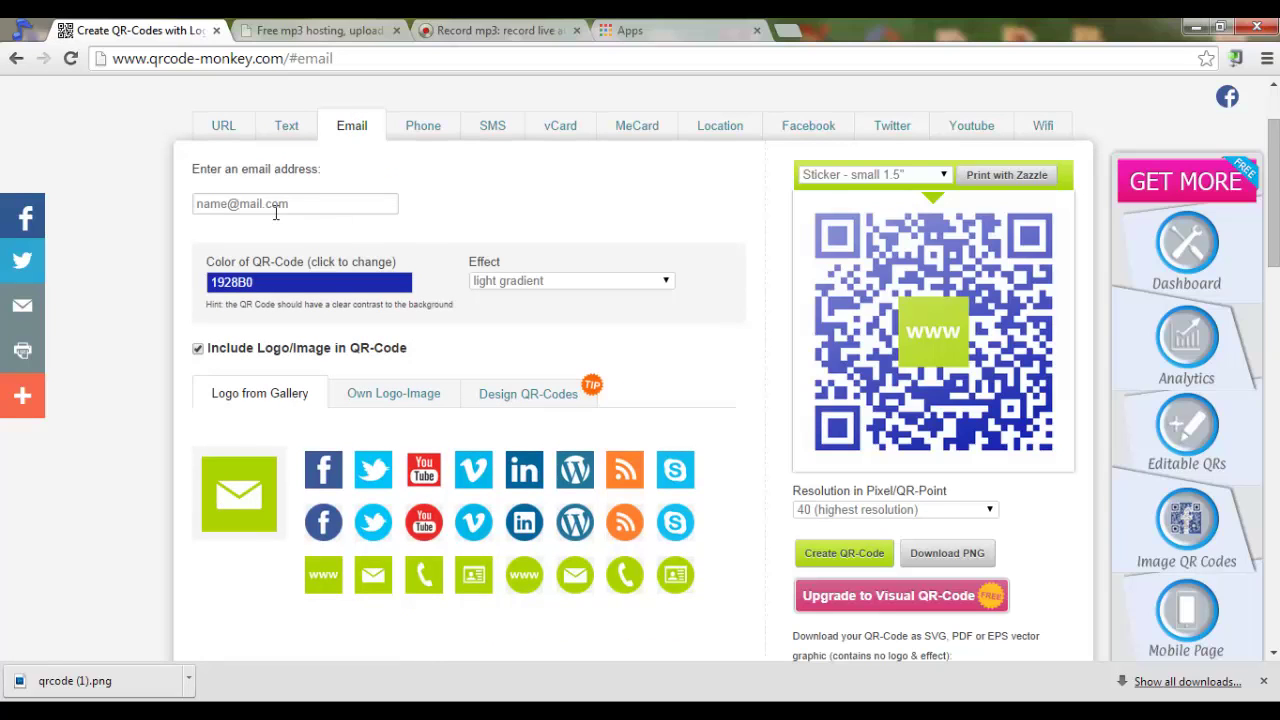
click(428, 133)
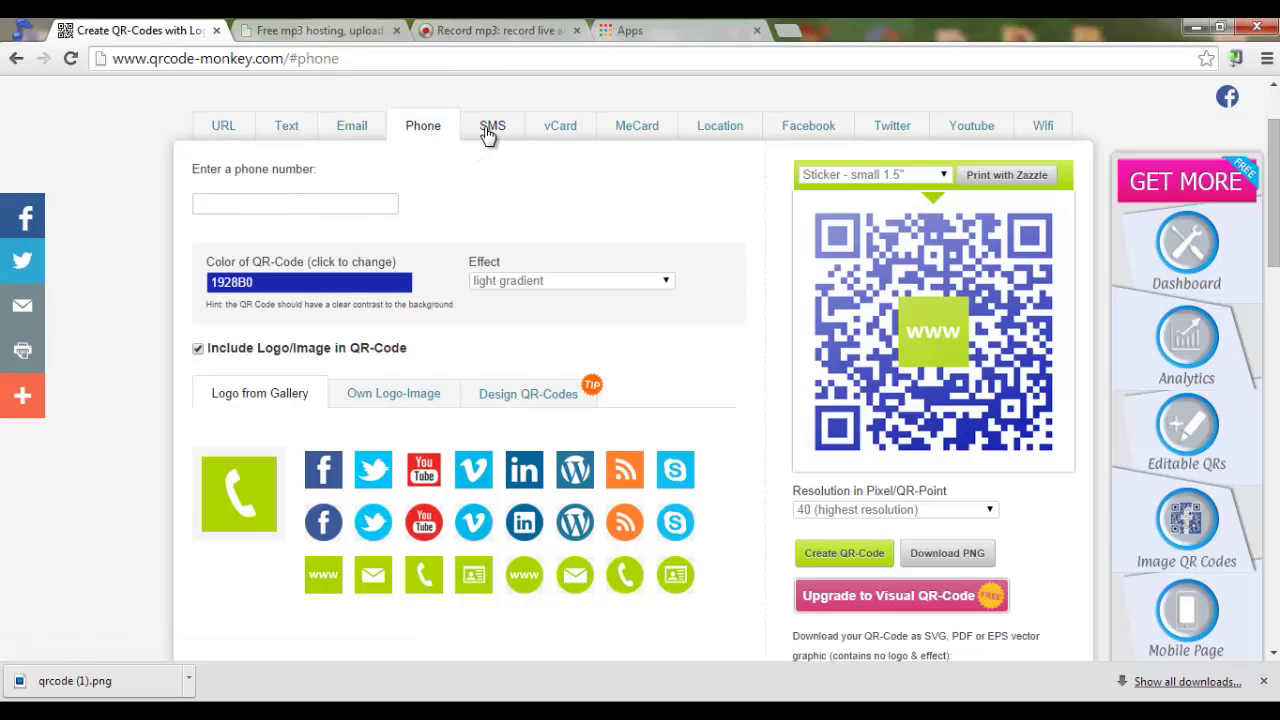
click(491, 130)
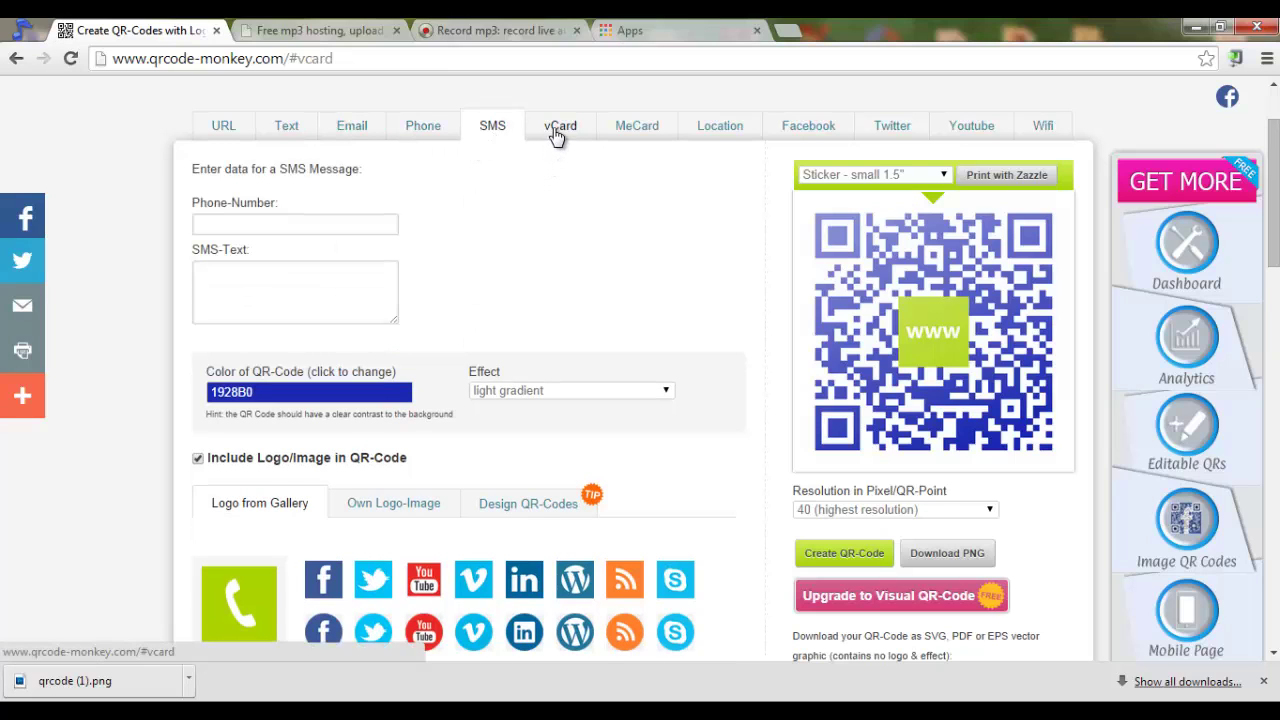
click(557, 134)
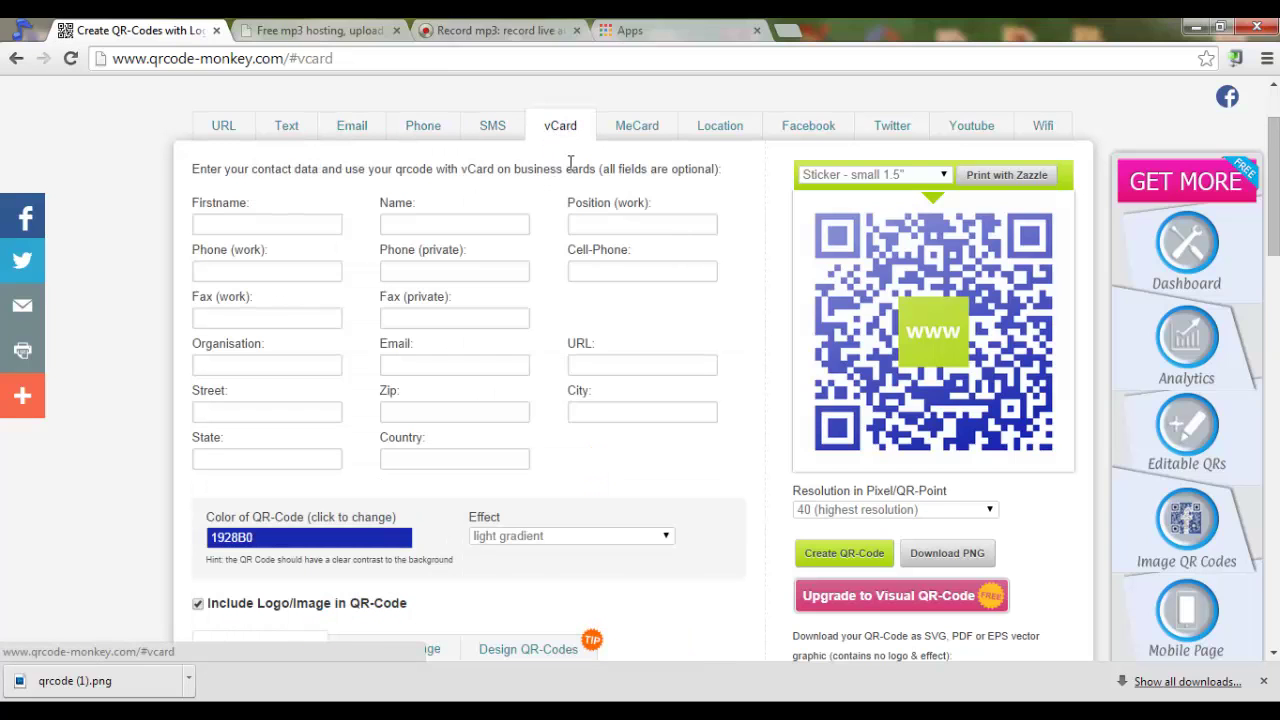
click(640, 132)
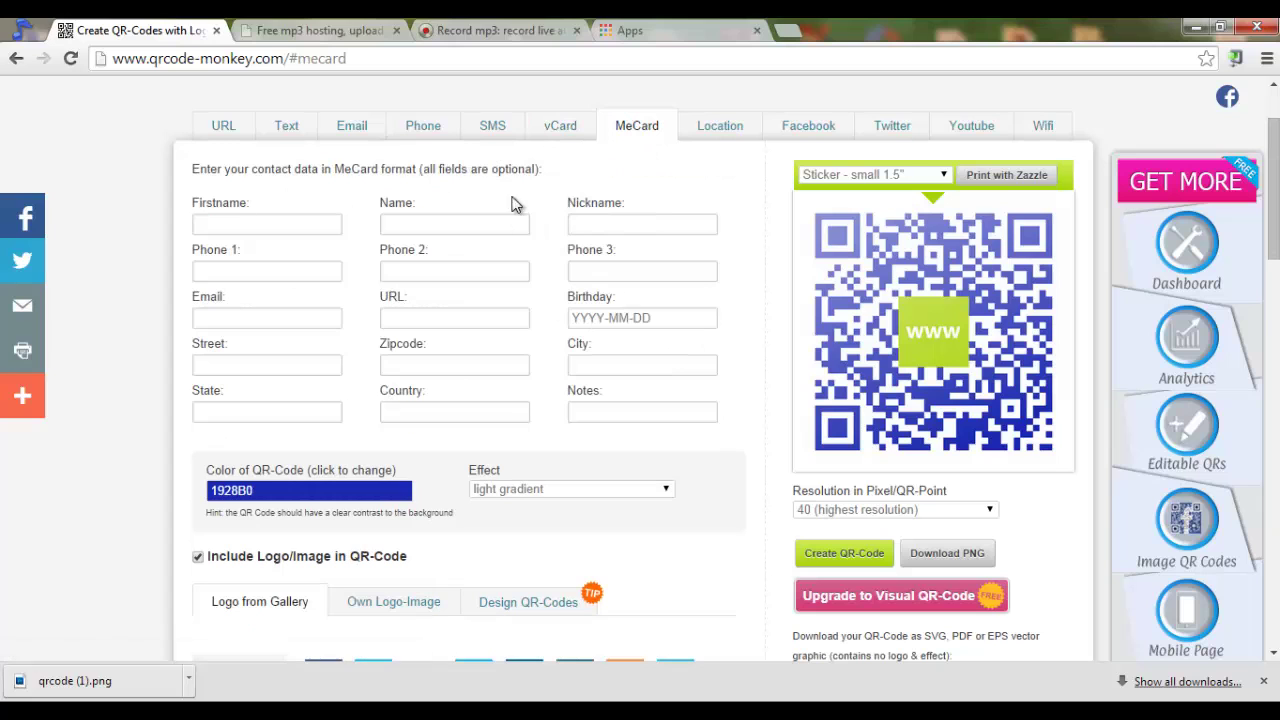
Step: Preview the Location, Facebook and Wifi code types, ending on Wifi
click(720, 132)
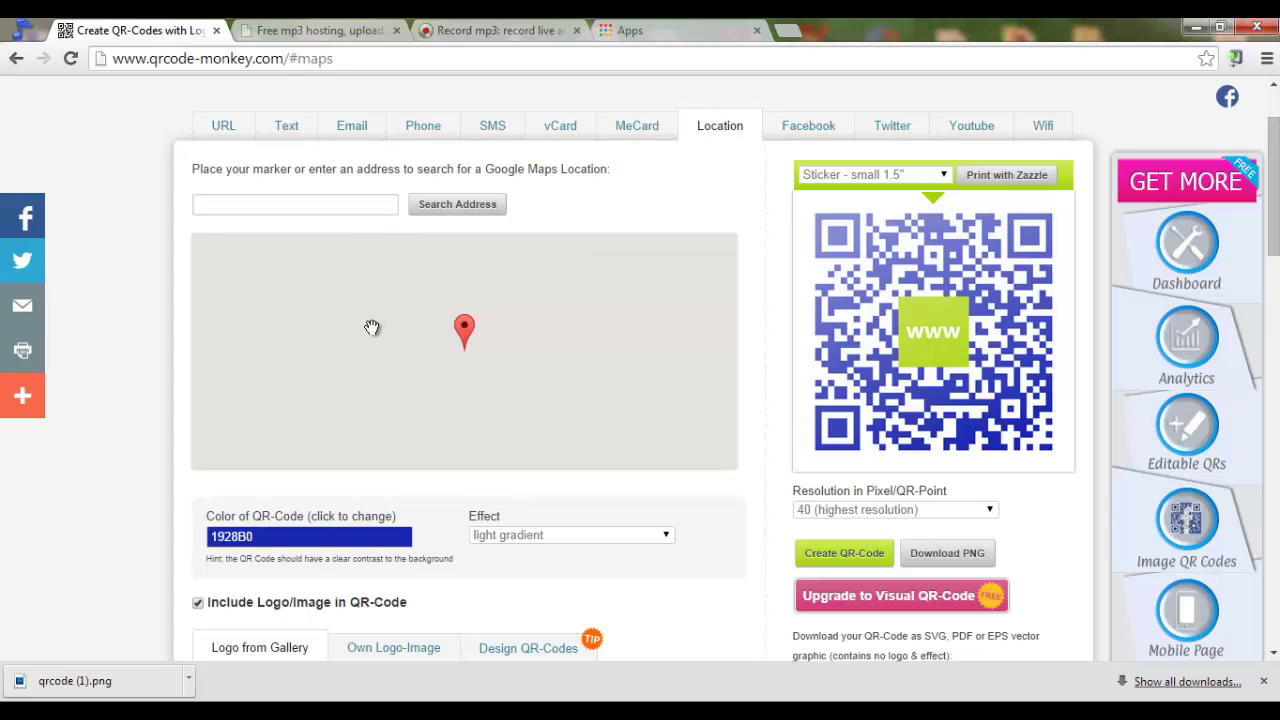
click(785, 127)
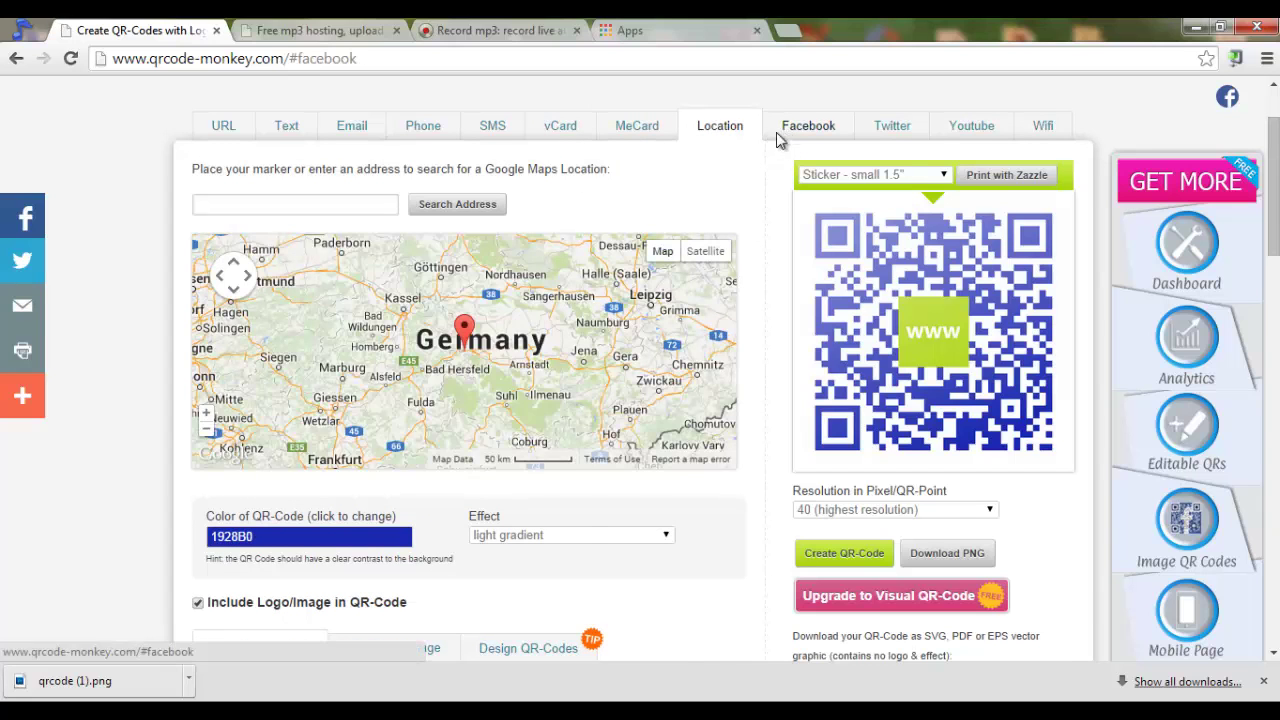
scroll(950, 250, up, 2)
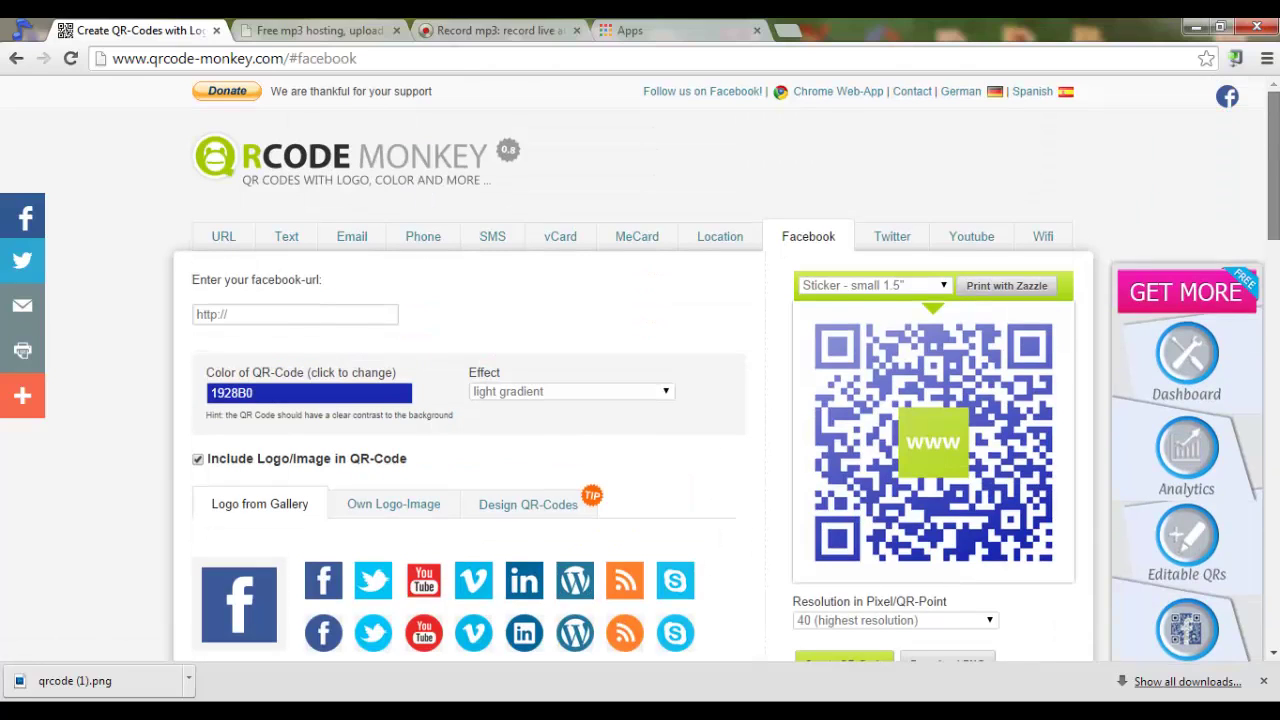
click(1045, 240)
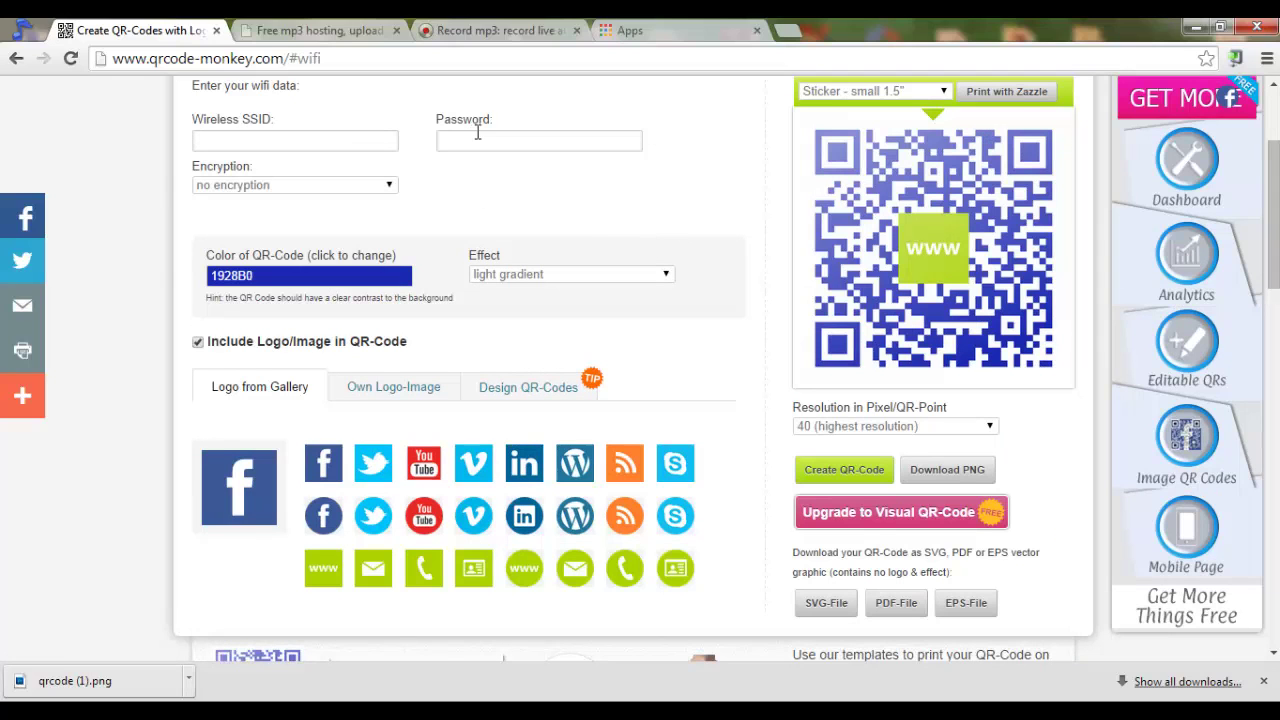
scroll(707, 517, up, 2)
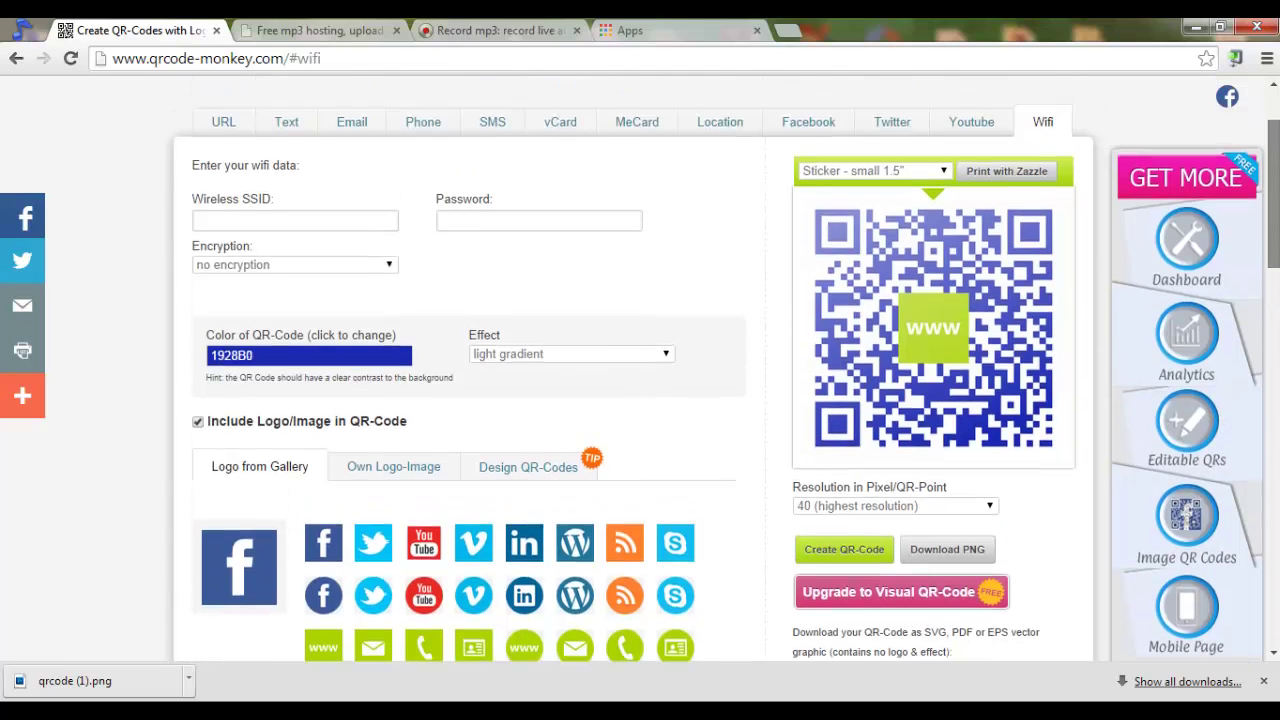